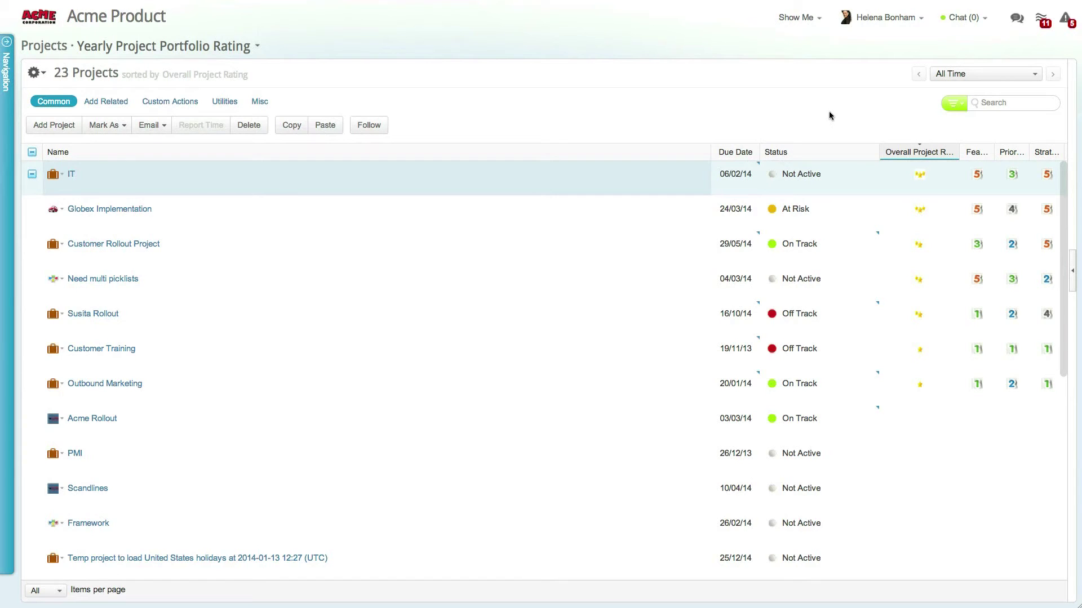
# Check IT's Feasibility rating choices (1–5), keep it at 5, and open the user menu
pyautogui.click(977, 175)
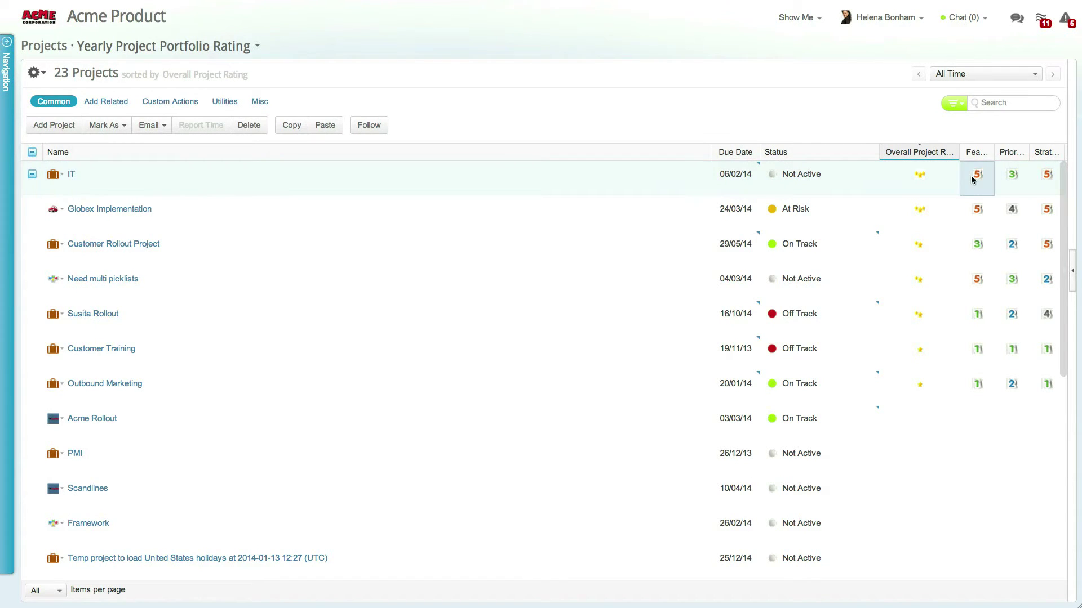
pyautogui.scroll(-2, 1074, 219)
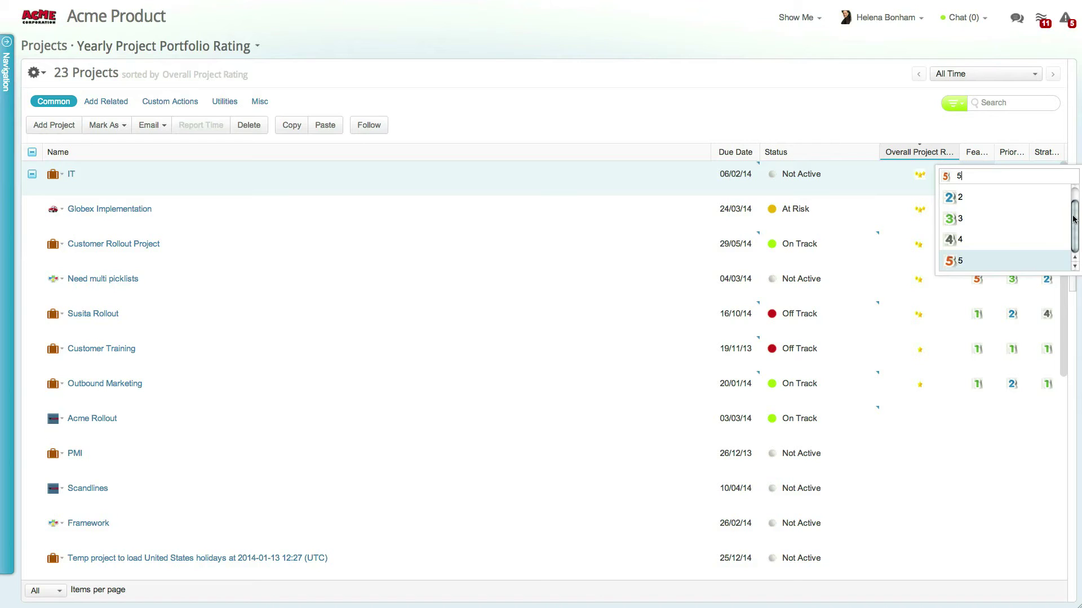
pyautogui.click(839, 136)
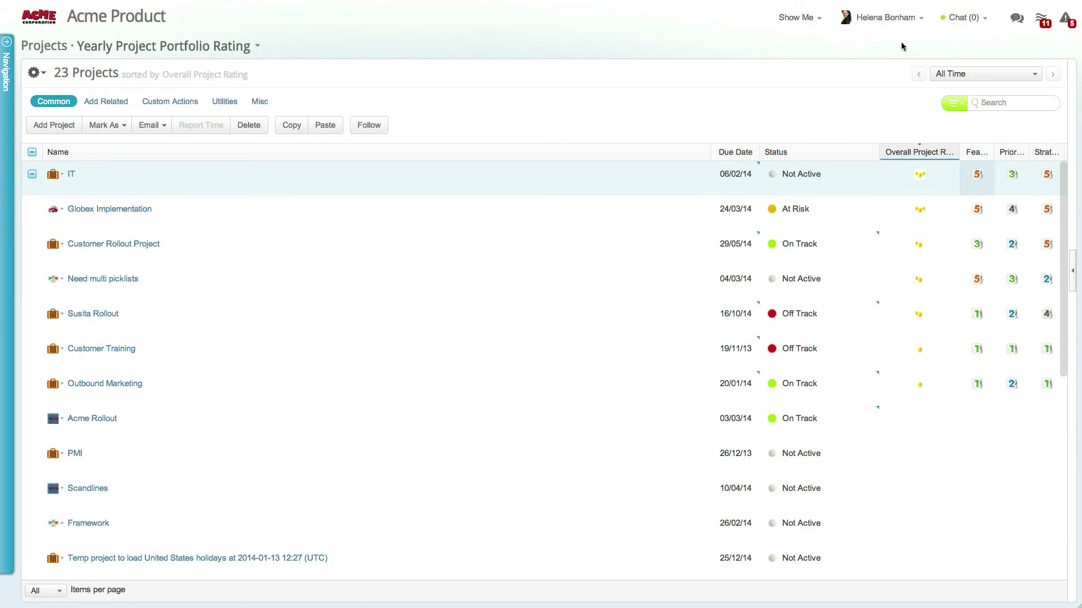
pyautogui.click(902, 17)
# Start a new Pick List custom field on the Project work item type in Configure
pyautogui.click(912, 51)
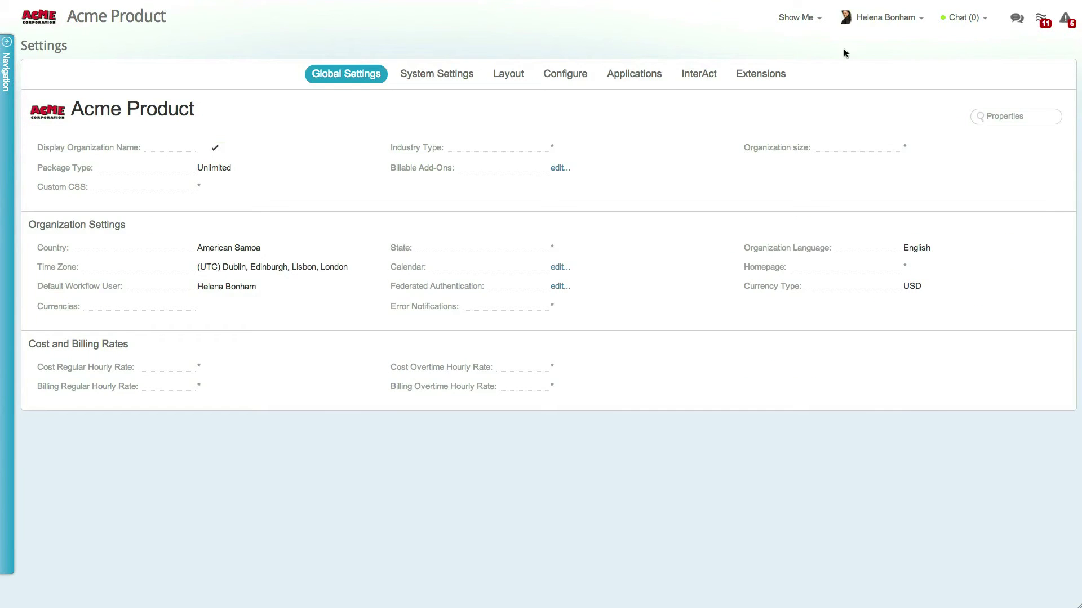
pyautogui.click(581, 77)
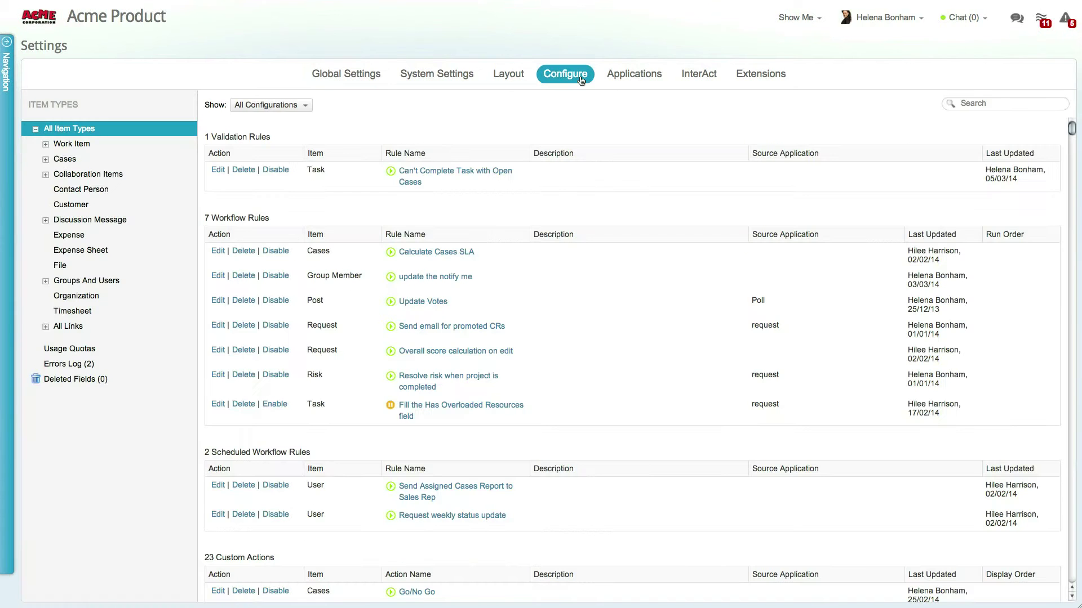
pyautogui.click(45, 144)
pyautogui.click(70, 175)
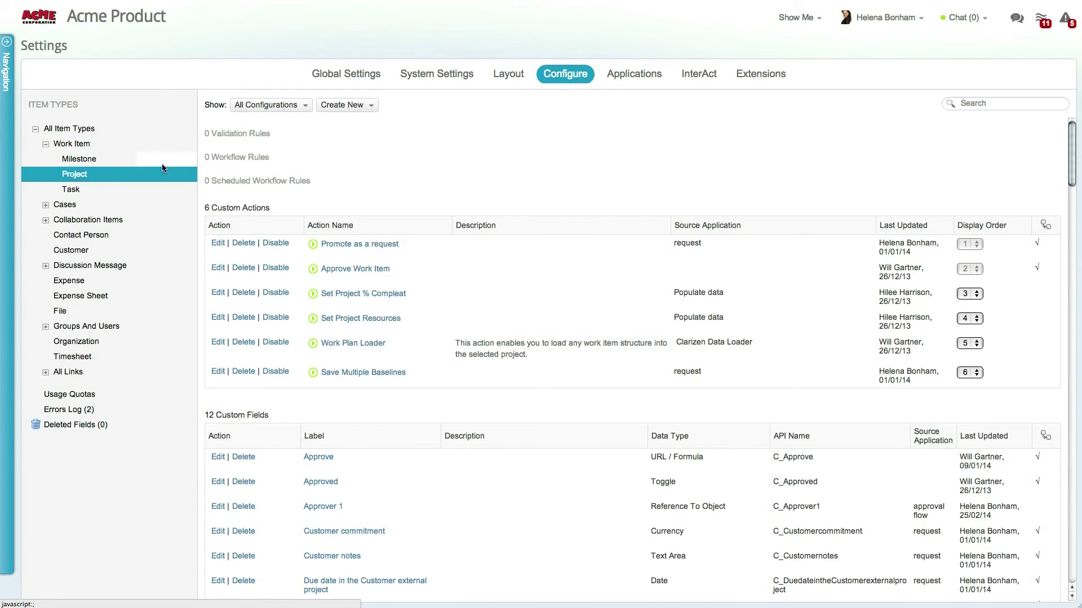
pyautogui.click(351, 108)
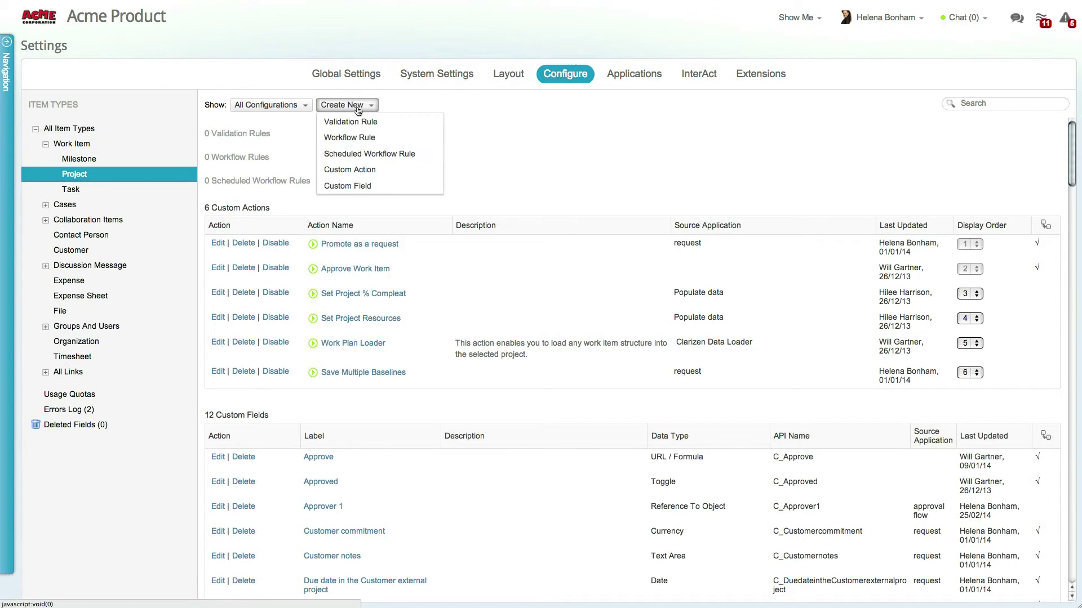
pyautogui.click(361, 185)
pyautogui.click(166, 108)
pyautogui.moveTo(398, 152); pyautogui.dragTo(398, 204)
pyautogui.click(345, 251)
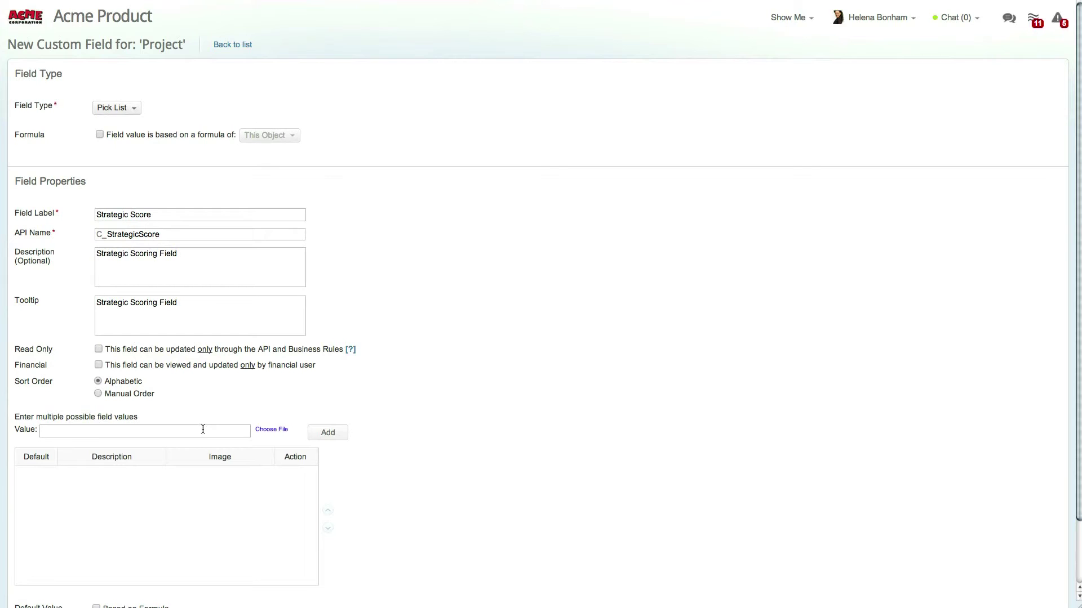
# Add pick-list values 1, 2, 3, 4 and 5 to the Strategic Score field
pyautogui.write('1')
pyautogui.press('Return')
pyautogui.write('2')
pyautogui.press('Return')
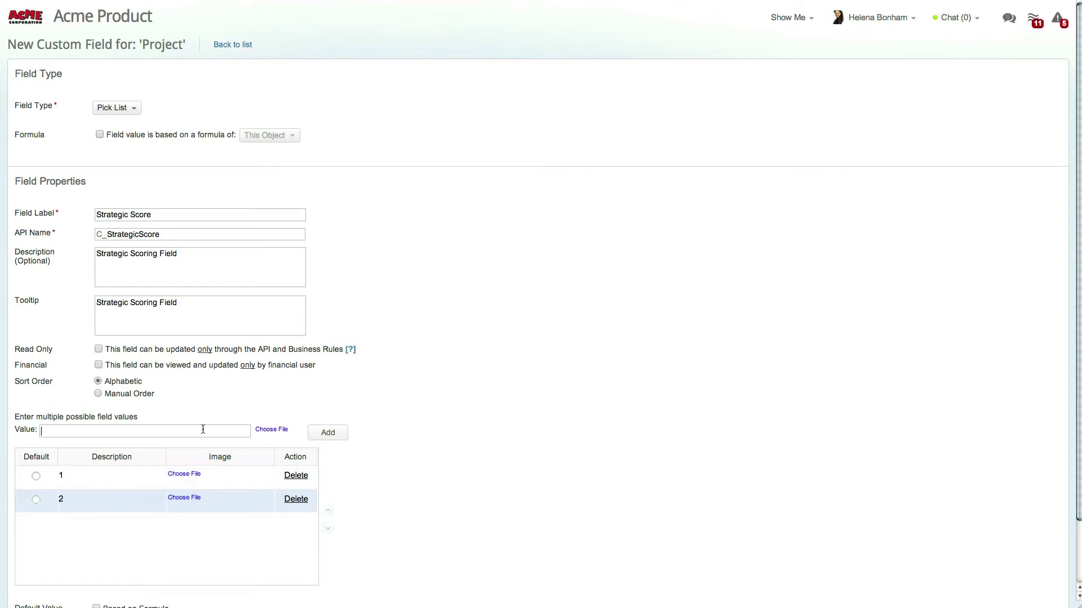
pyautogui.write('3')
pyautogui.press('Return')
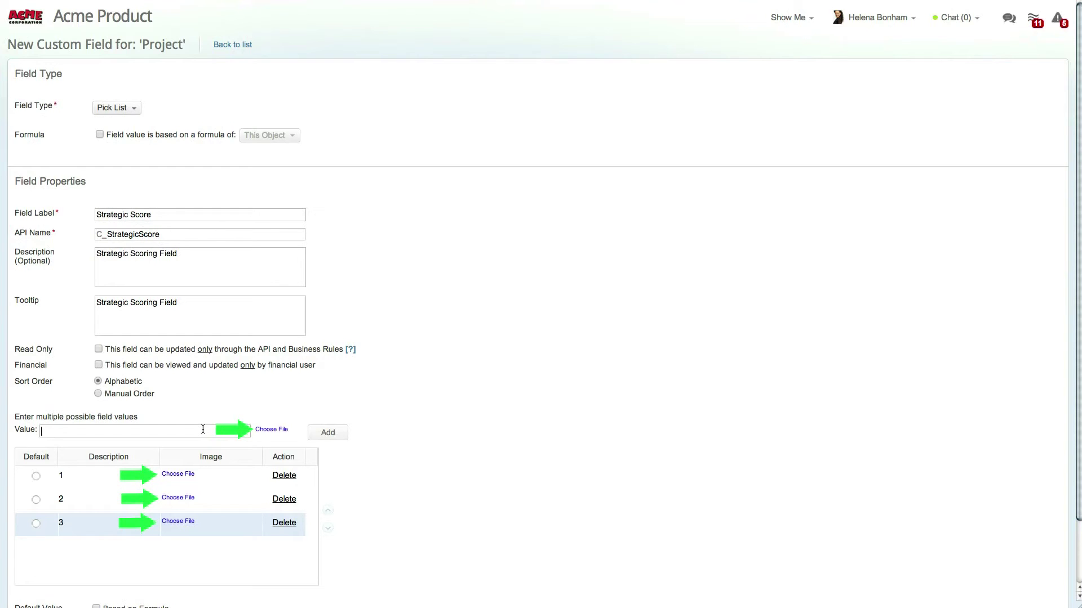
pyautogui.write('4')
pyautogui.press('Return')
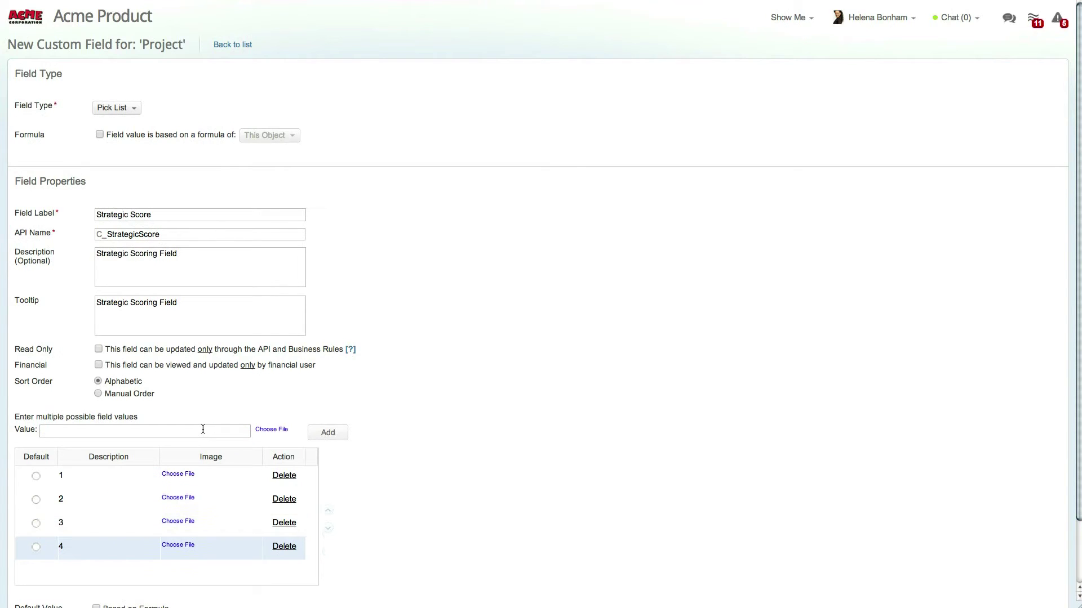
pyautogui.write('5')
pyautogui.press('Return')
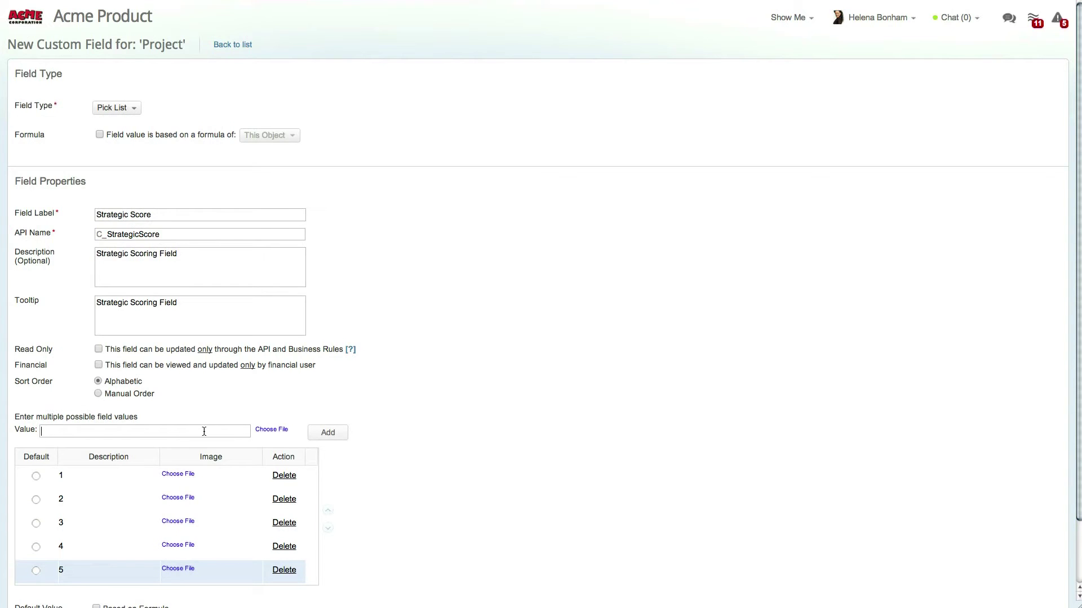
pyautogui.scroll(-3, 1045, 439)
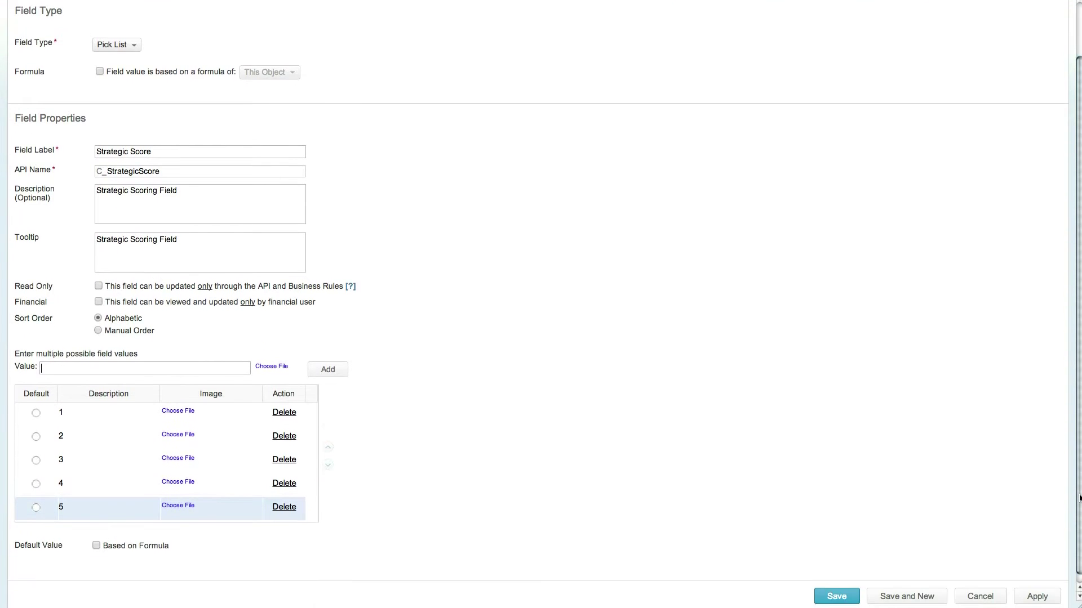
# Save Strategic Score, search fields for 'overall', and edit Overall Project Rating
pyautogui.click(819, 589)
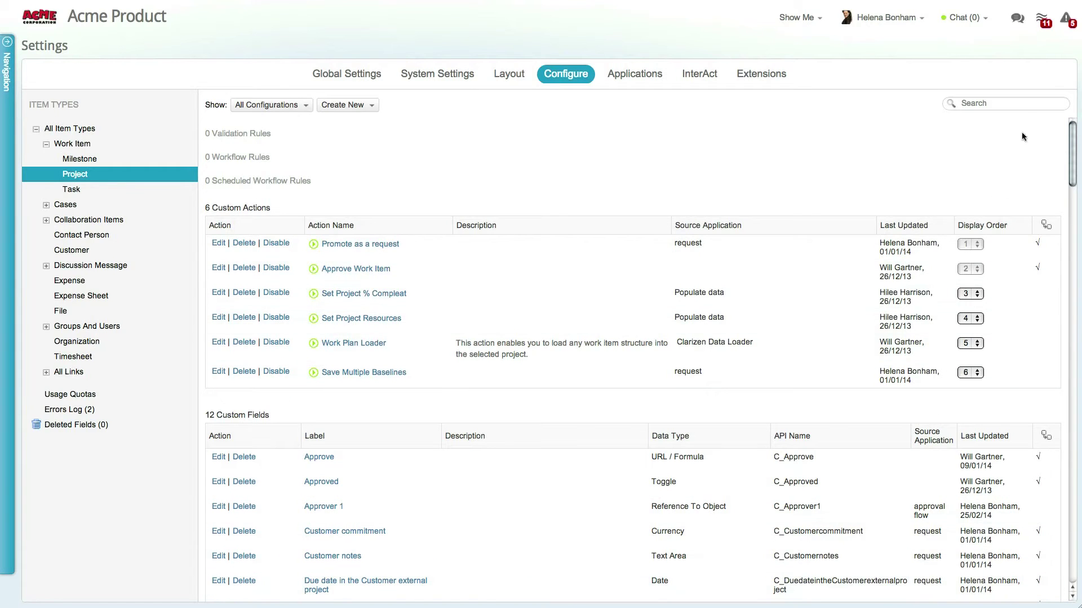
pyautogui.click(1026, 104)
pyautogui.write('over')
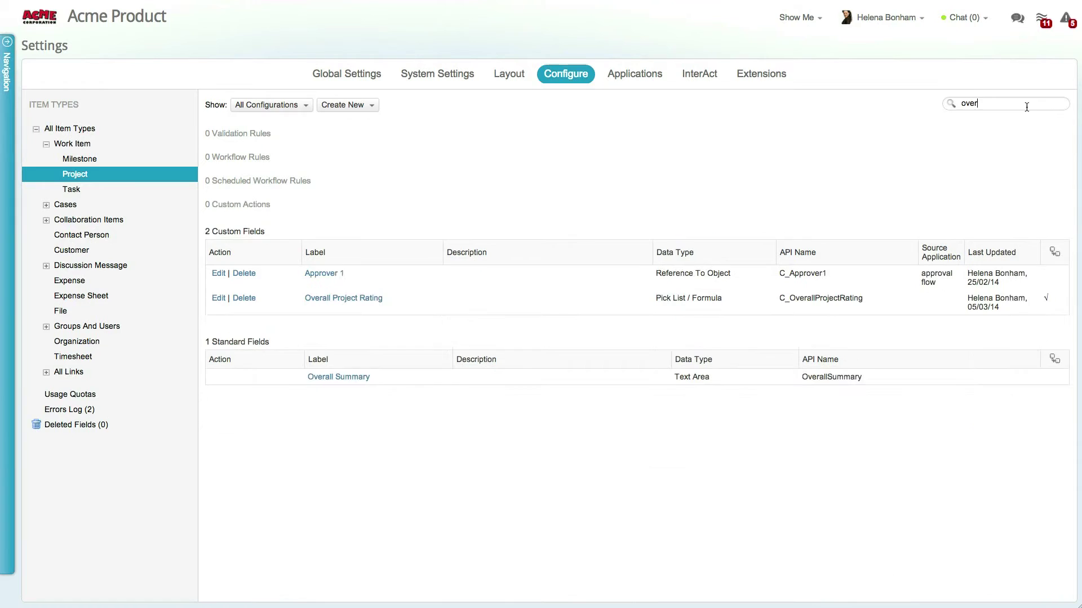
pyautogui.write('all')
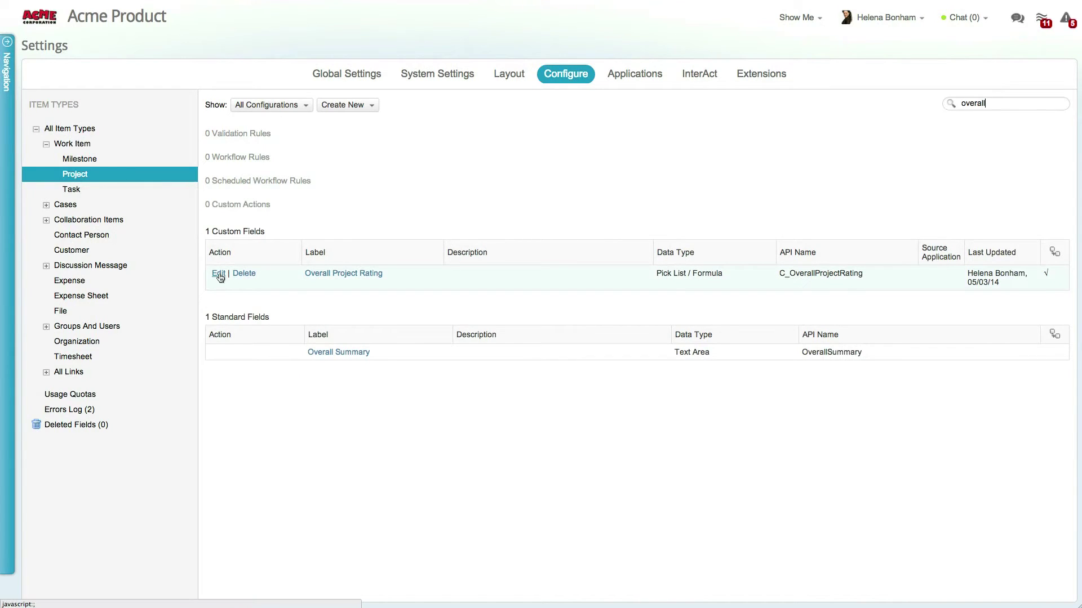
pyautogui.click(219, 274)
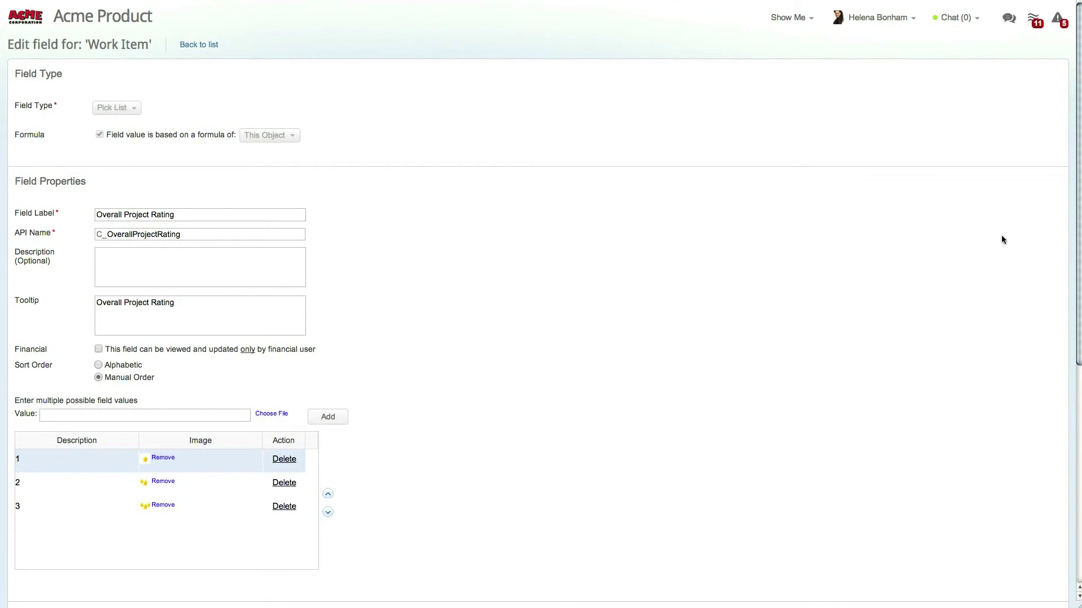
# Scroll down to inspect the Overall Project Rating's Set Formula section
pyautogui.moveTo(1073, 240); pyautogui.dragTo(1073, 503)
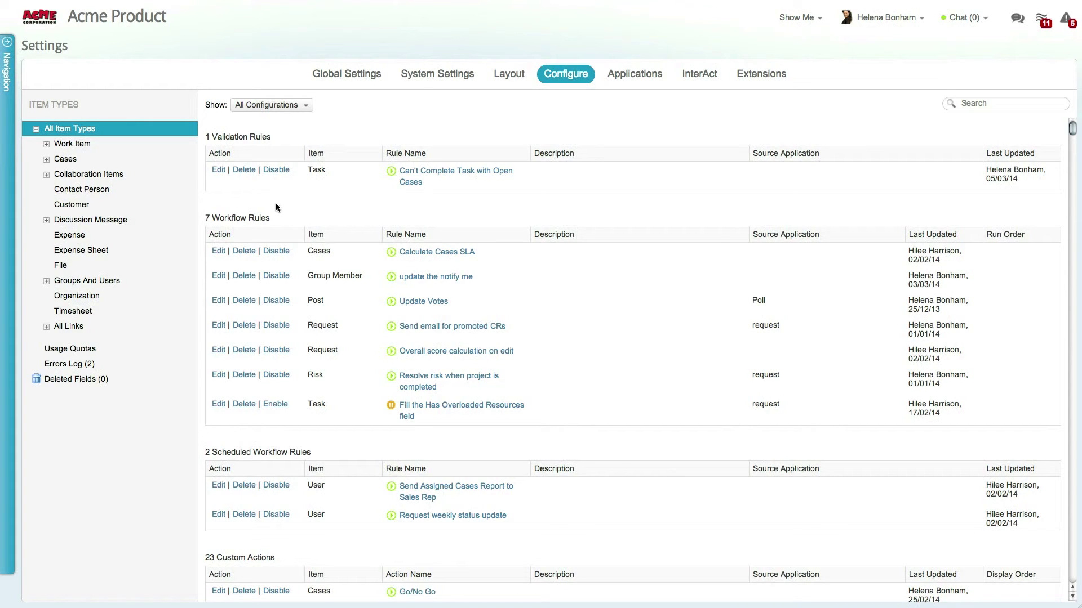
# Create a new Risk custom field of type Currency, calculated by a Relations Summary formula
pyautogui.click(46, 161)
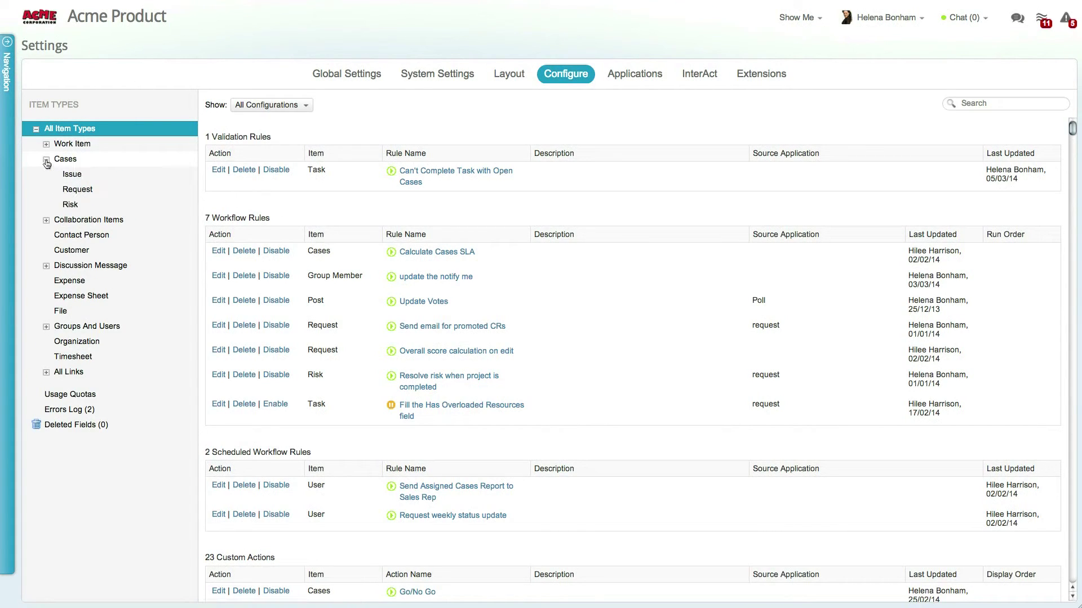
pyautogui.click(85, 206)
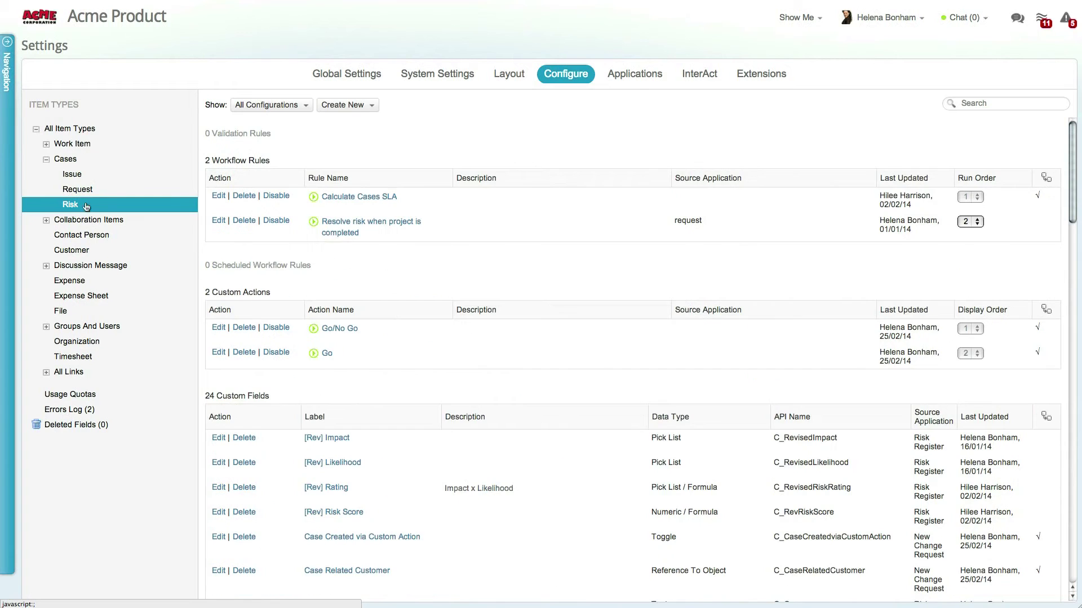
pyautogui.click(370, 108)
pyautogui.click(372, 189)
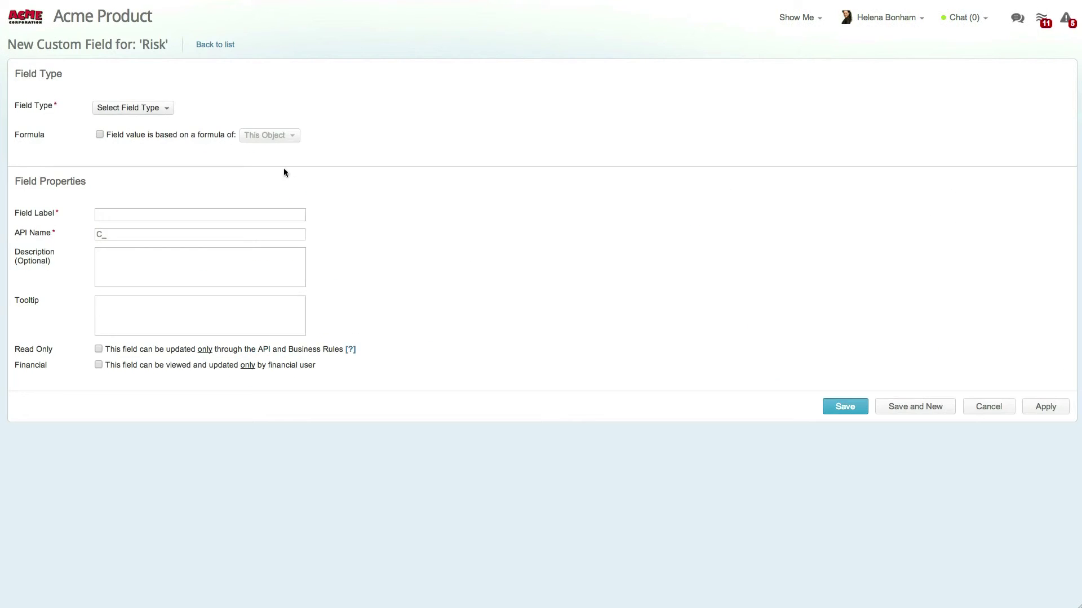
pyautogui.click(167, 108)
pyautogui.scroll(-3, 396, 137)
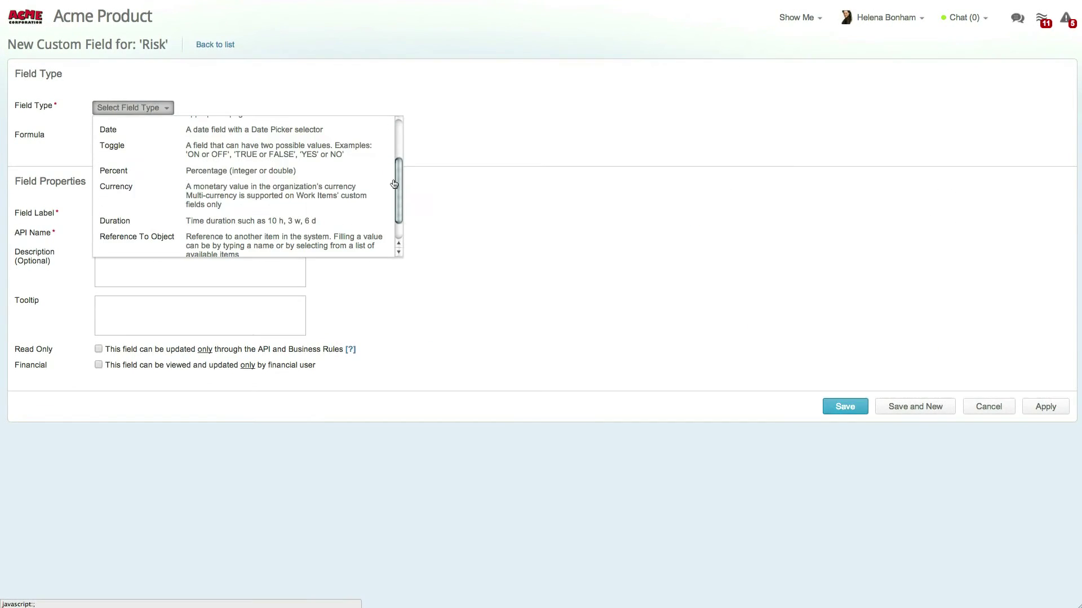
pyautogui.click(360, 188)
pyautogui.click(99, 134)
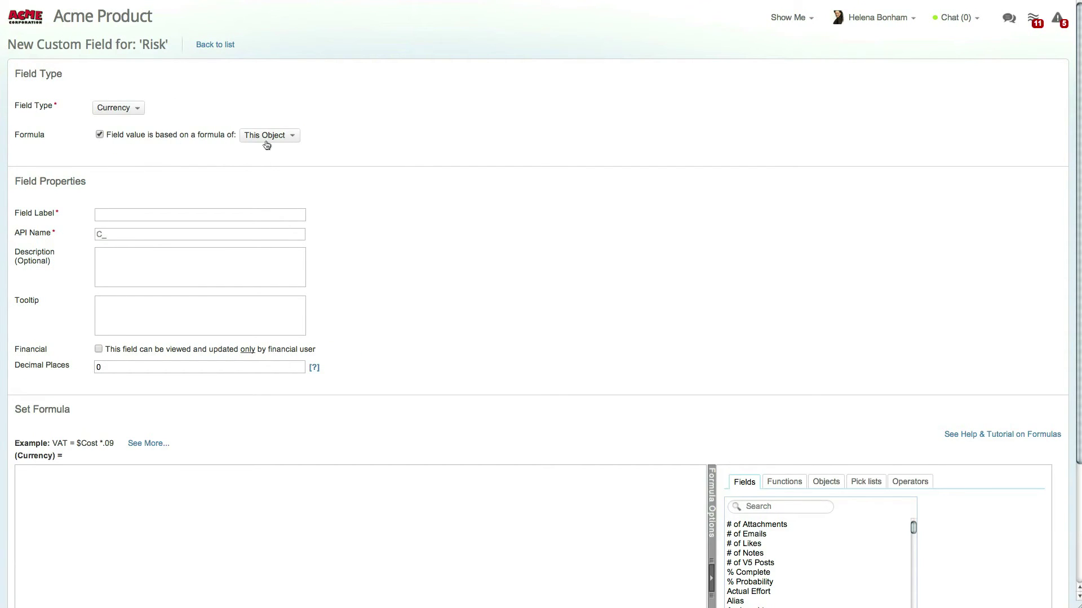
pyautogui.click(289, 140)
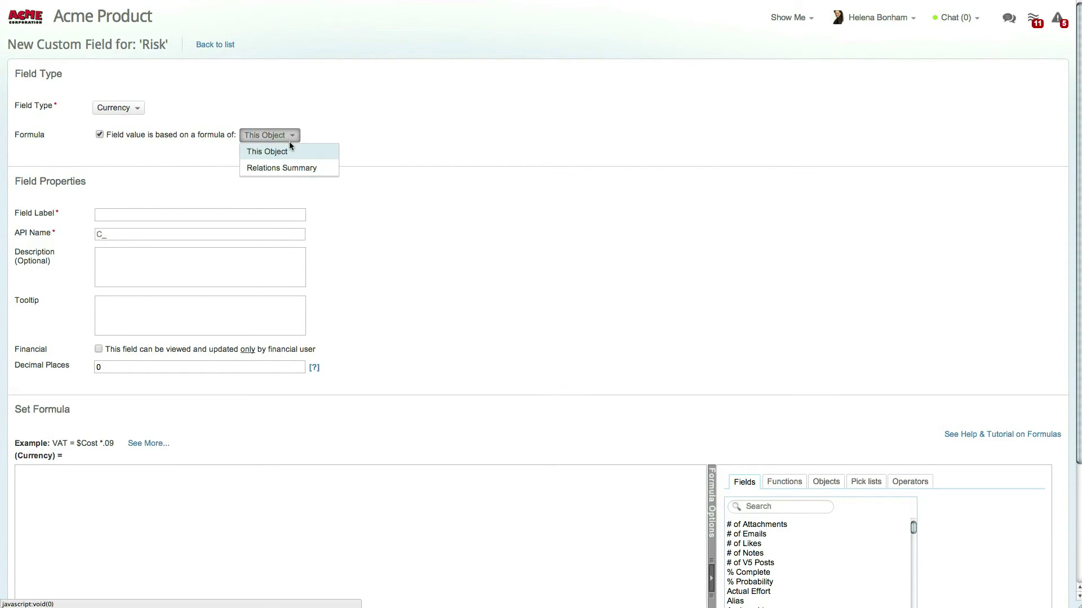
pyautogui.click(288, 170)
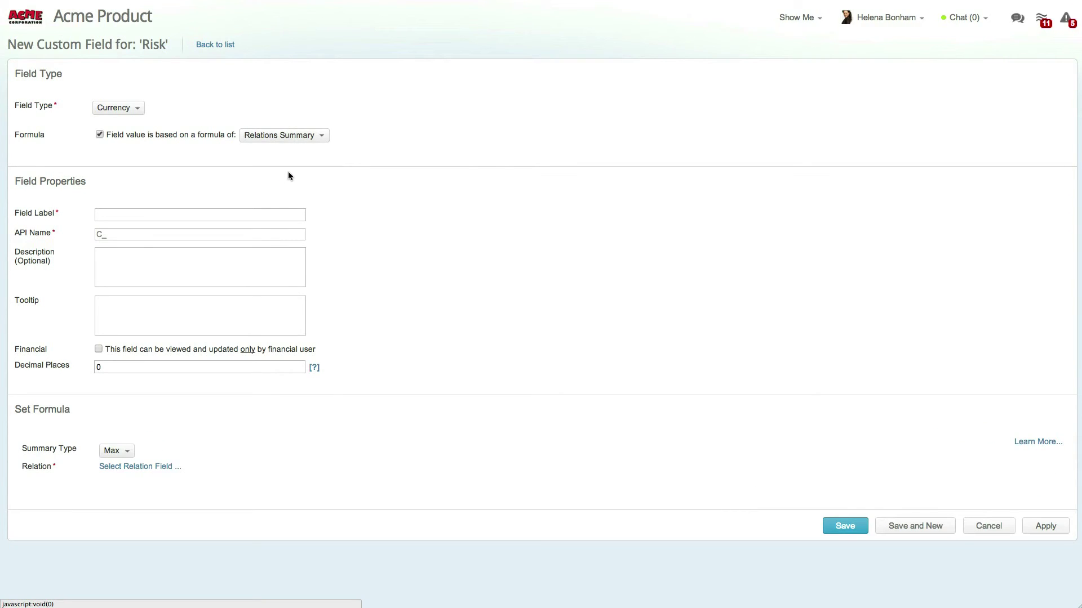
# Label the Risk field 'Remaining Cost', mark it Financial, and set Summary Type to Sum
pyautogui.click(273, 213)
pyautogui.write('Remaining Cost')
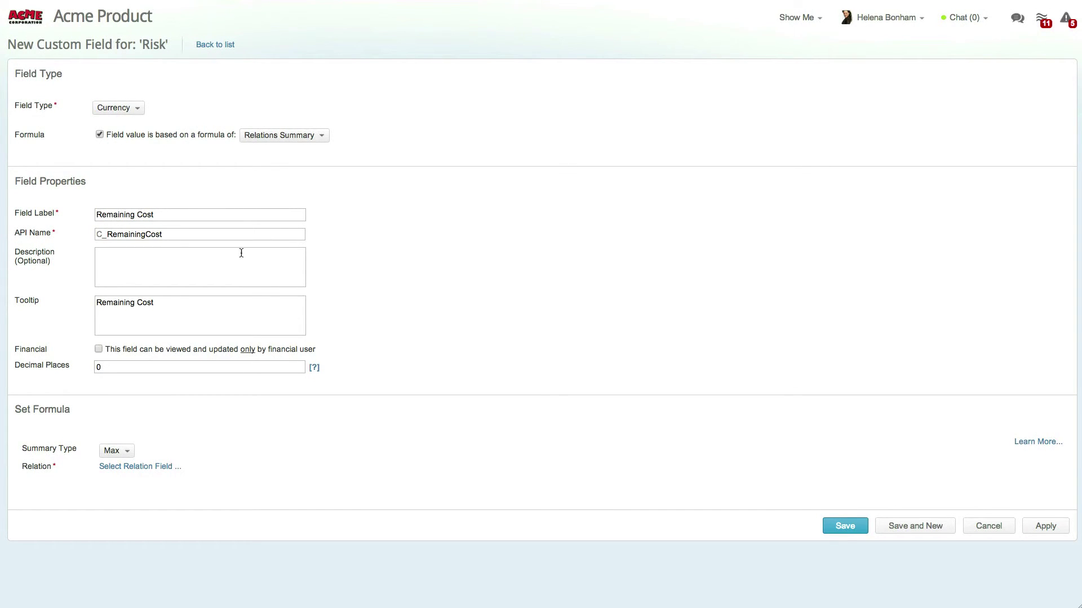
pyautogui.click(99, 350)
pyautogui.click(125, 452)
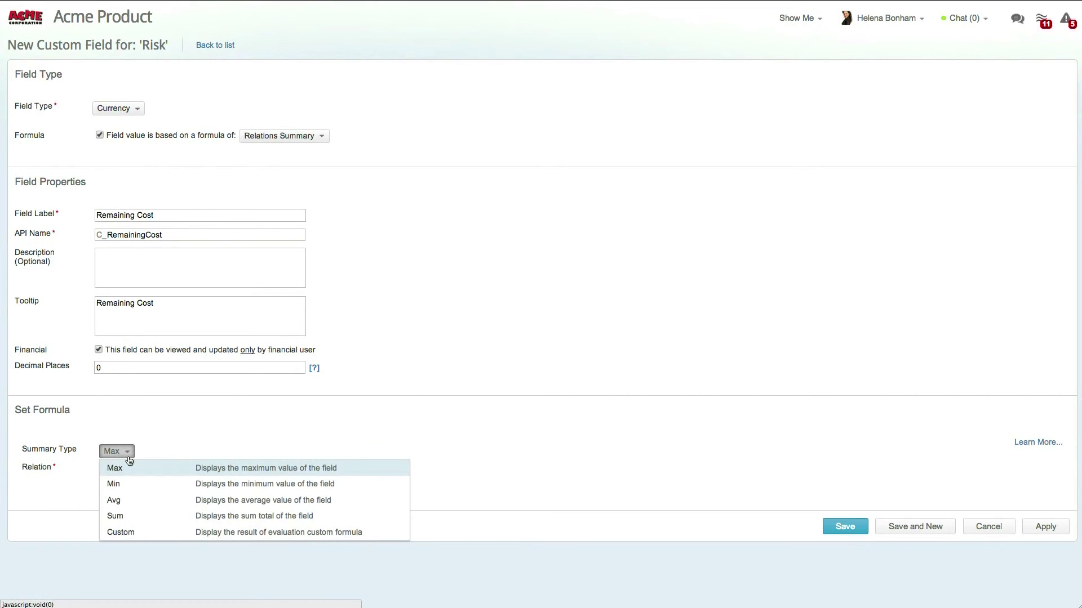
pyautogui.click(156, 516)
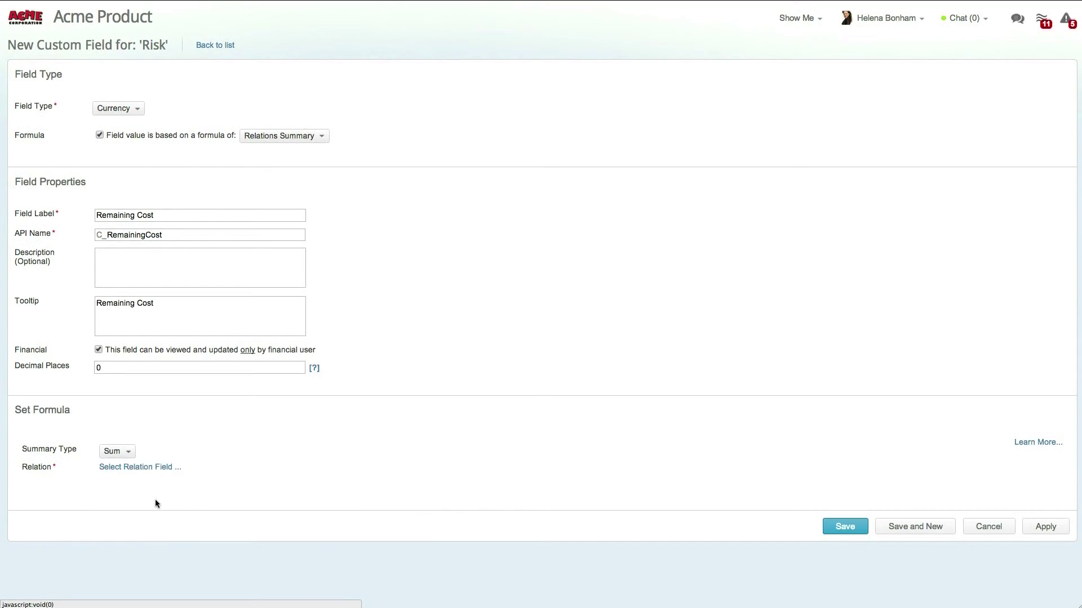
pyautogui.click(156, 468)
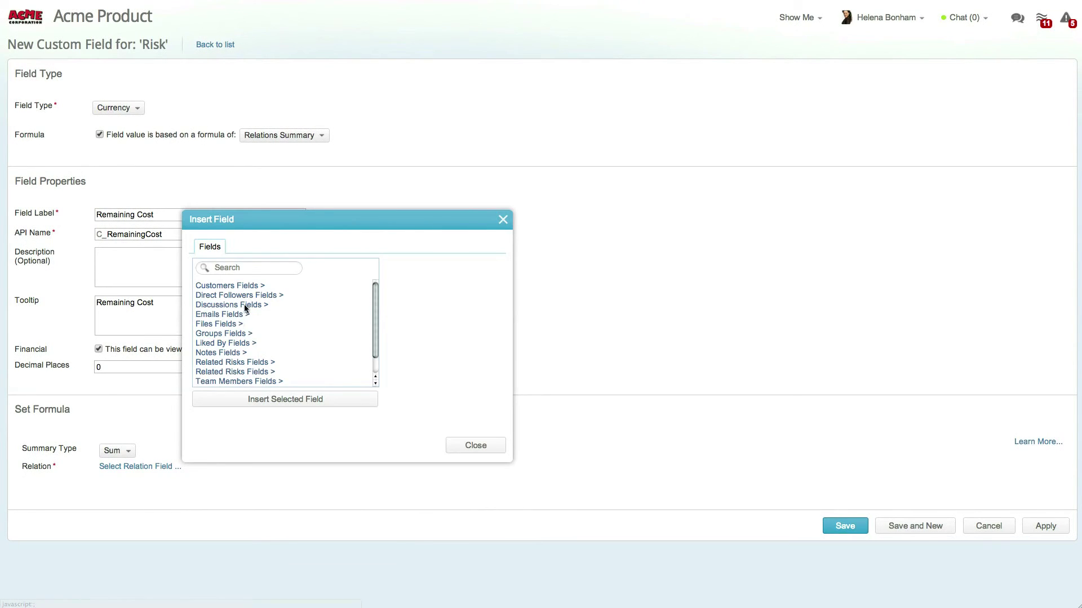
# Insert Work Items' Budgeted Cost as the summed relation field and enable Filter Related Items
pyautogui.click(251, 269)
pyautogui.write('work')
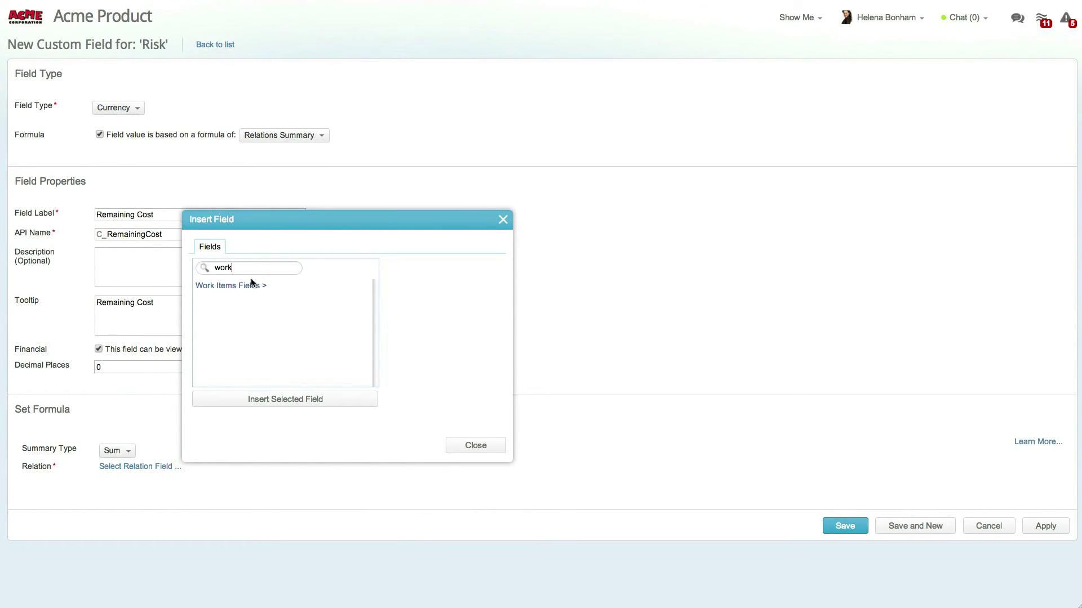
pyautogui.click(252, 285)
pyautogui.write('budget')
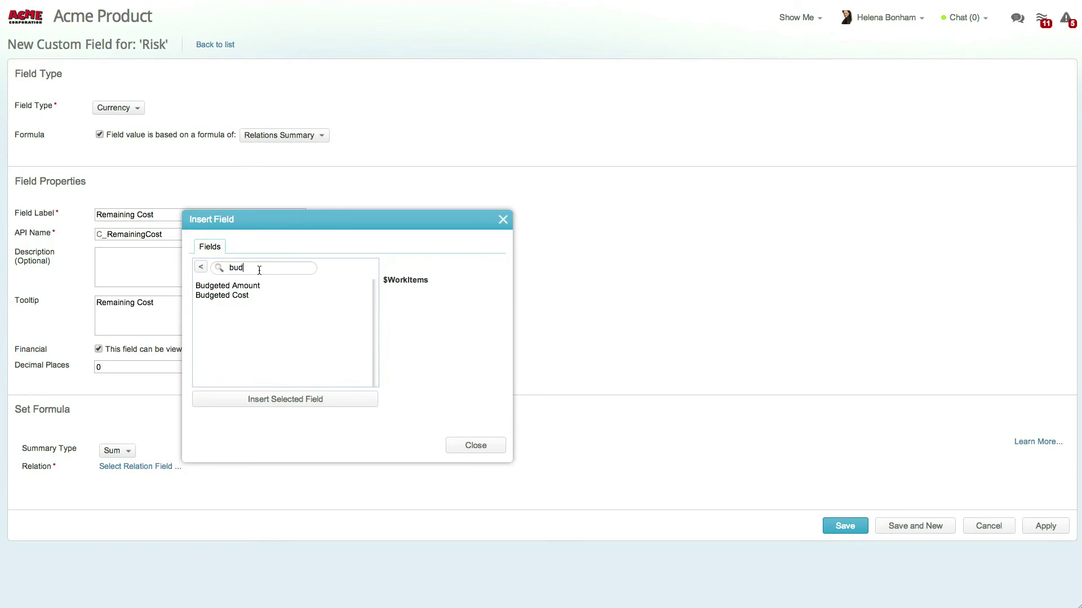
pyautogui.click(259, 297)
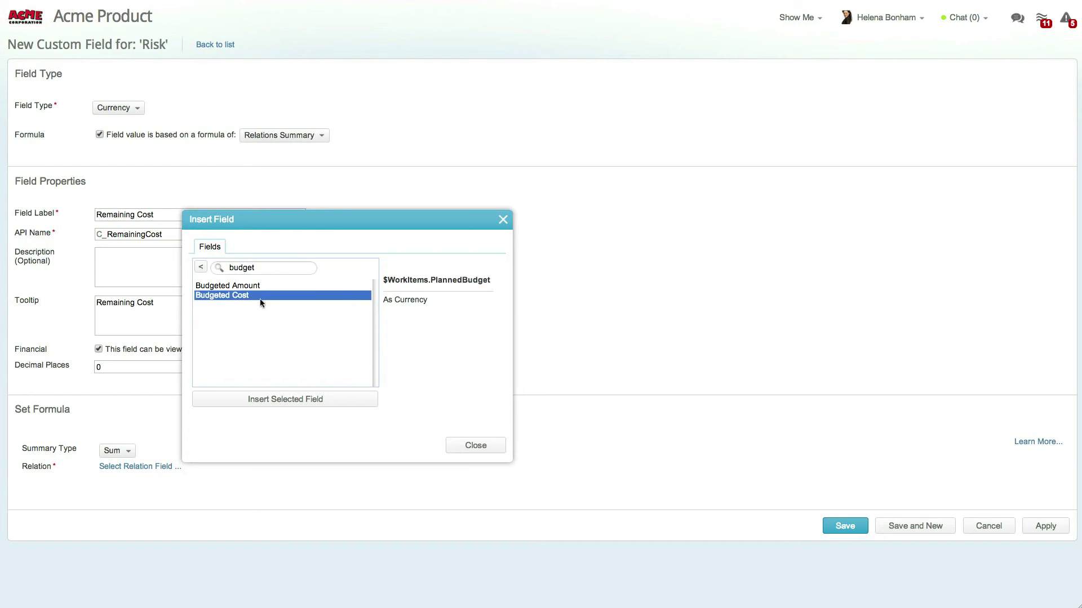
pyautogui.click(310, 400)
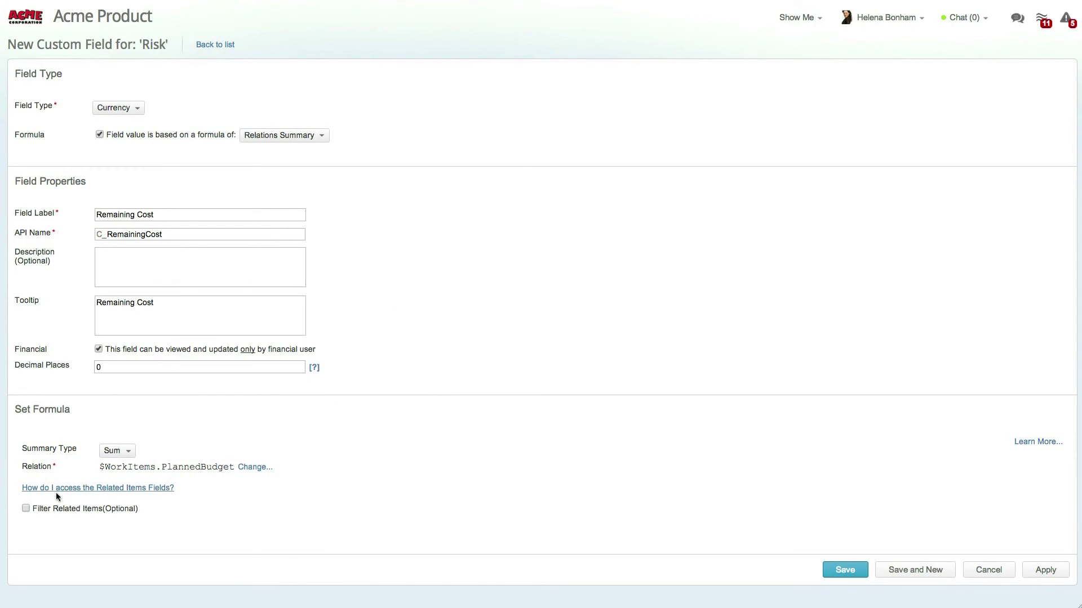
pyautogui.click(26, 508)
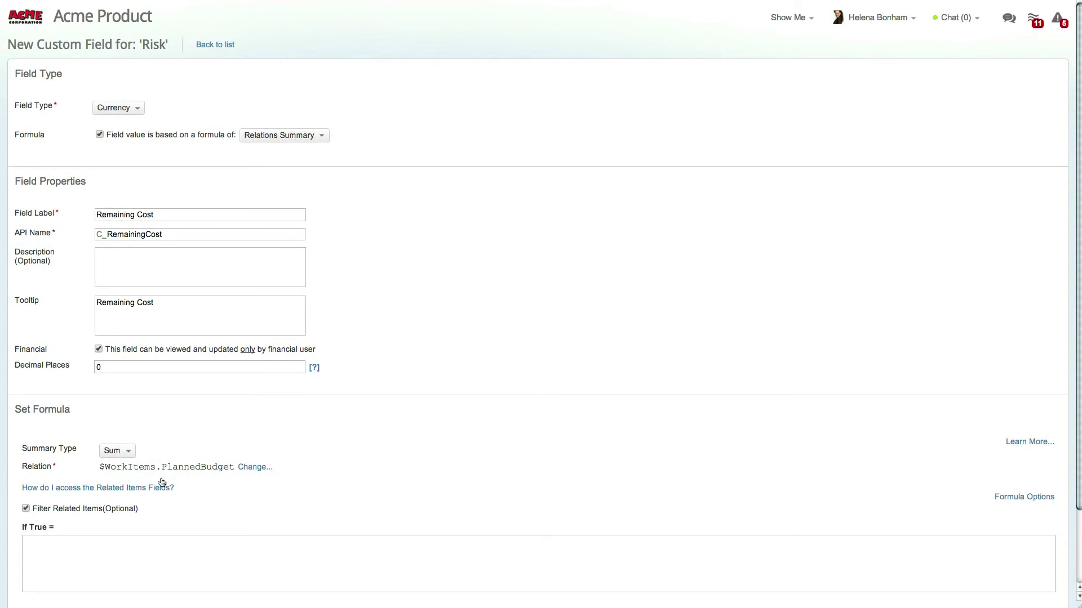
pyautogui.moveTo(1077, 335); pyautogui.dragTo(1079, 401)
pyautogui.click(160, 410)
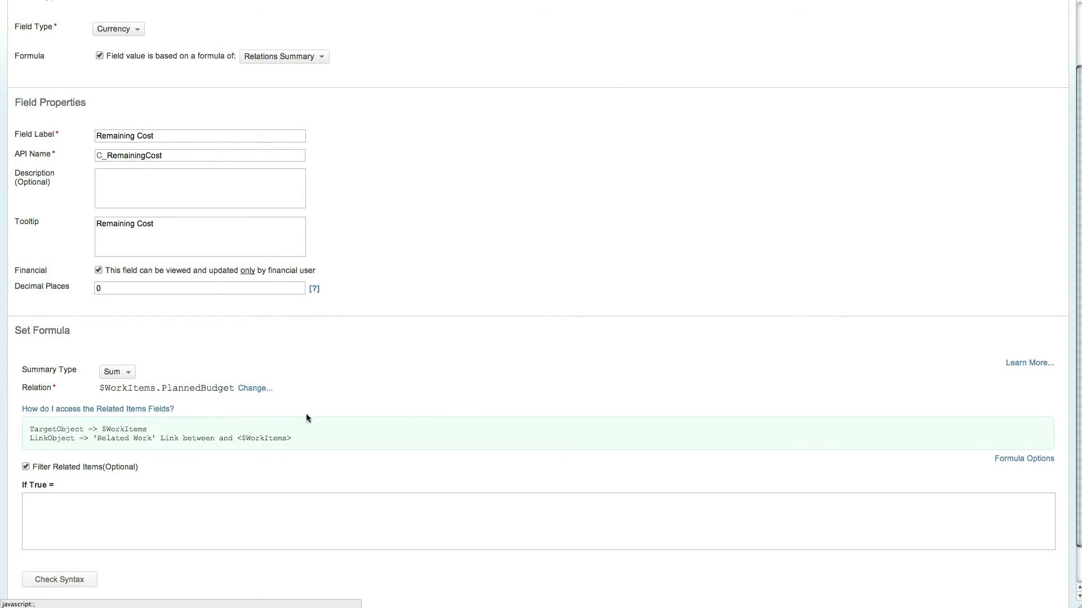
# Insert the In function into the related-items filter condition
pyautogui.click(1041, 458)
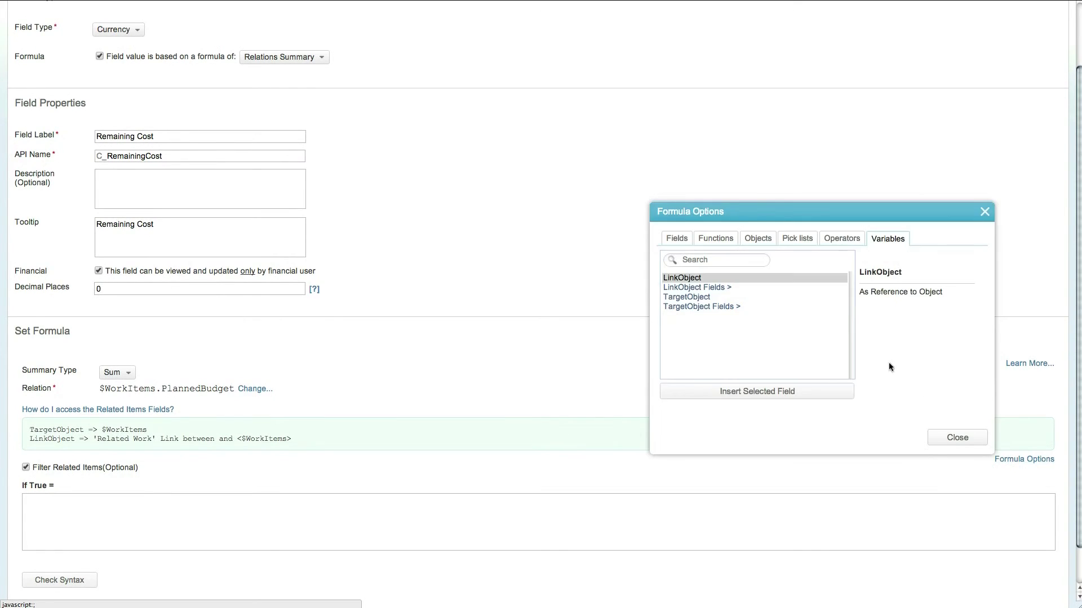
pyautogui.click(711, 240)
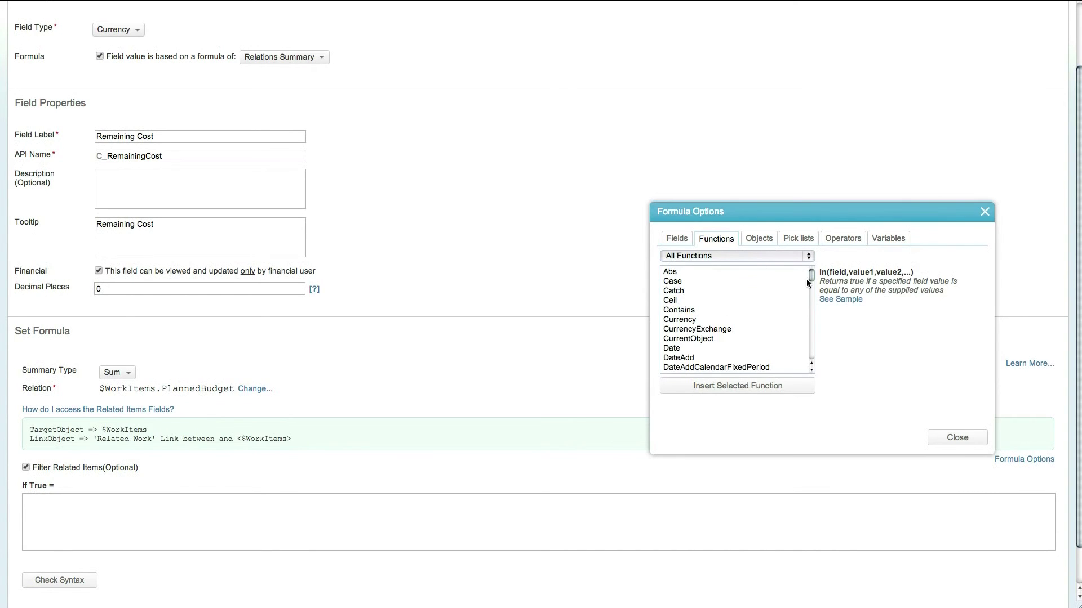
pyautogui.moveTo(810, 276); pyautogui.dragTo(810, 319)
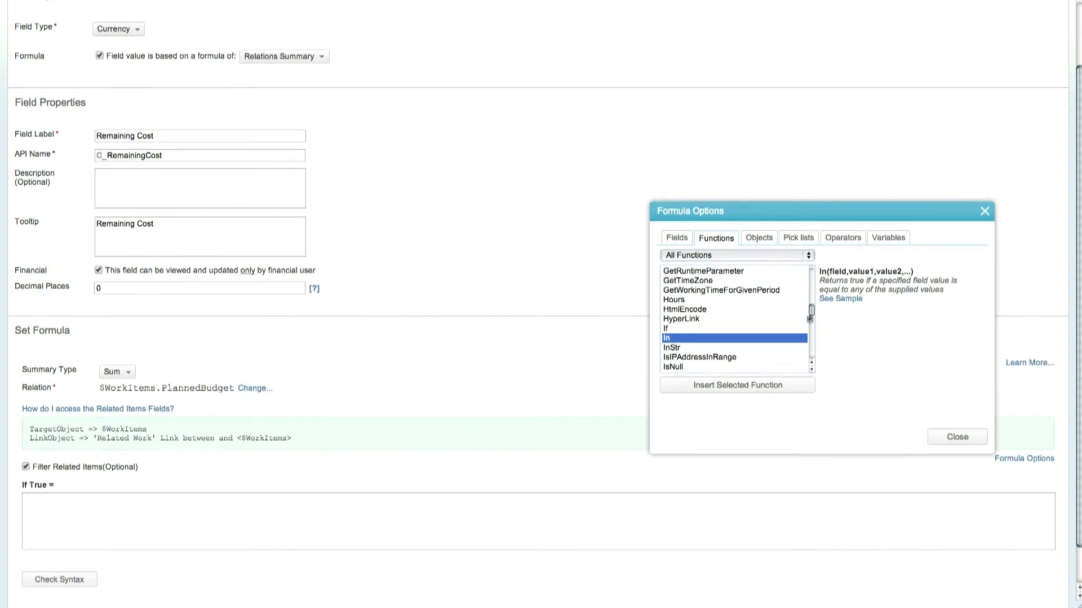
pyautogui.click(772, 386)
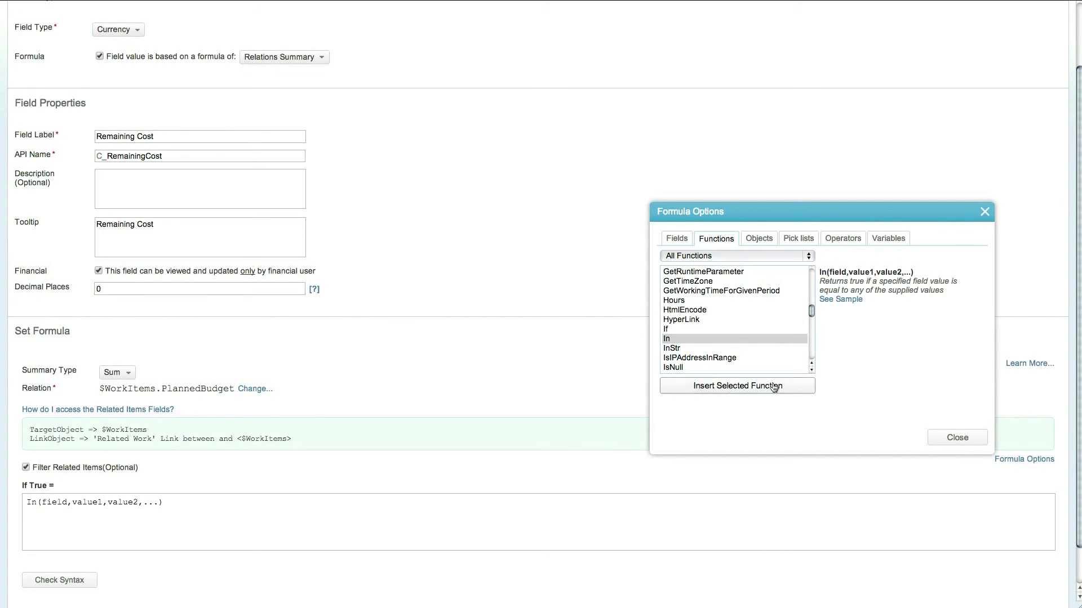
# Add TargetObject.State to the In condition and select the placeholder arguments for "Active", "Draft"
pyautogui.click(887, 238)
pyautogui.click(727, 307)
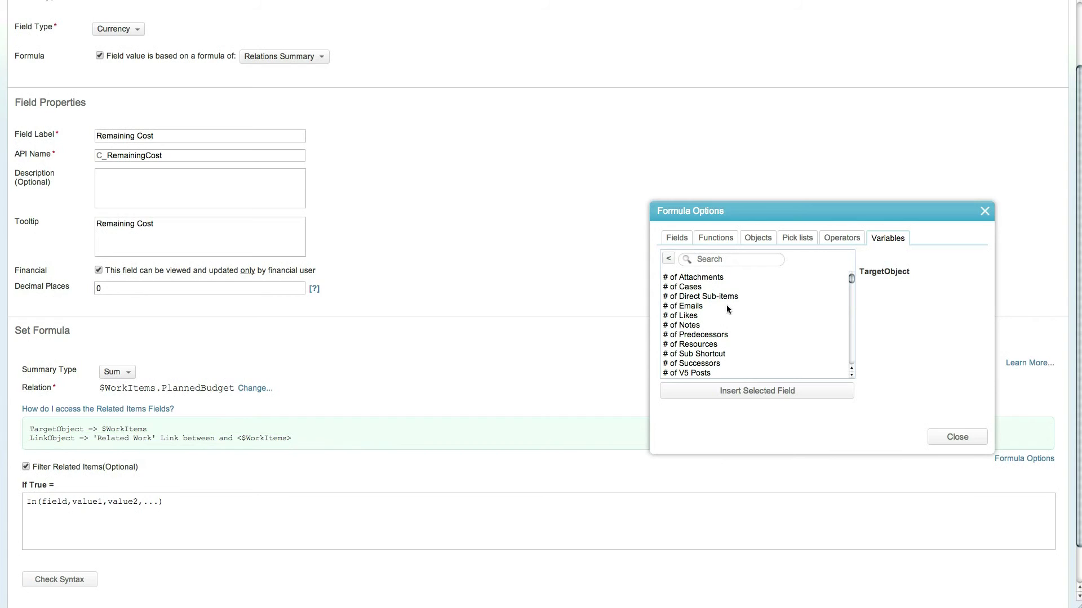
pyautogui.click(727, 260)
pyautogui.write('state')
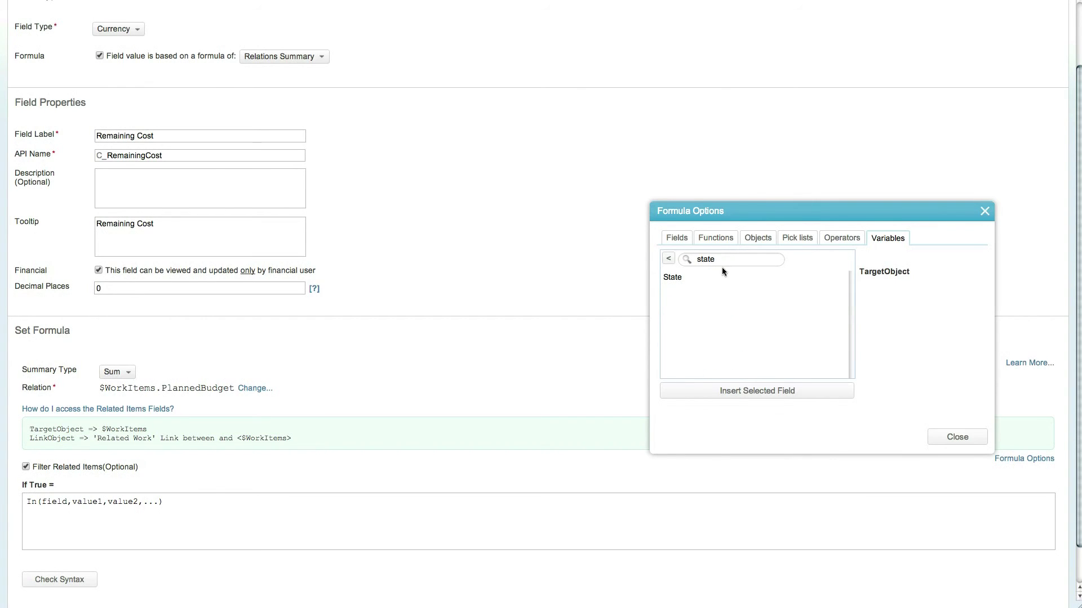
pyautogui.click(719, 277)
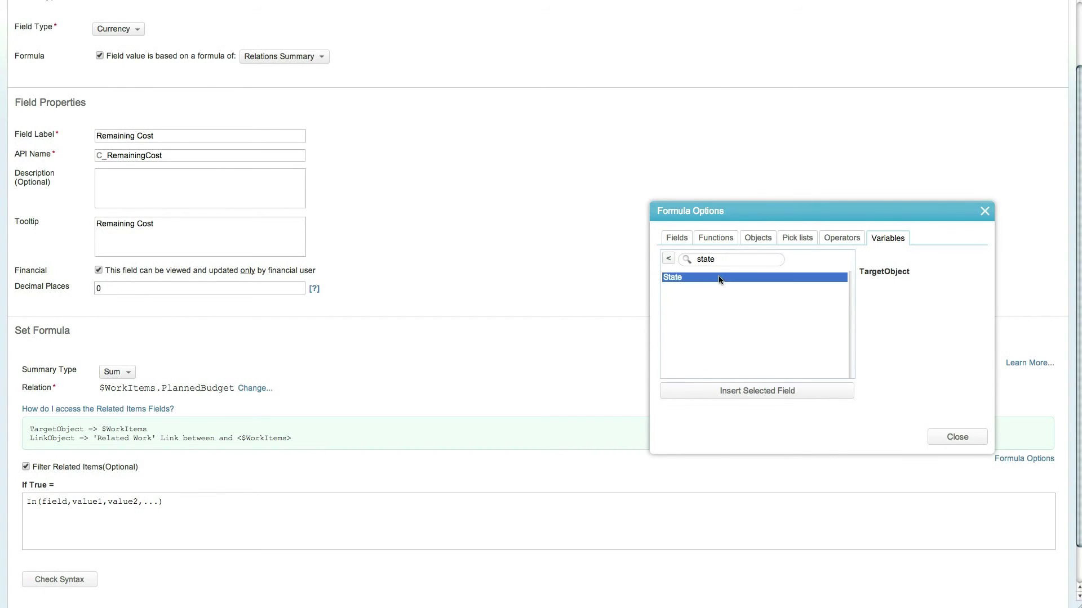
pyautogui.click(719, 391)
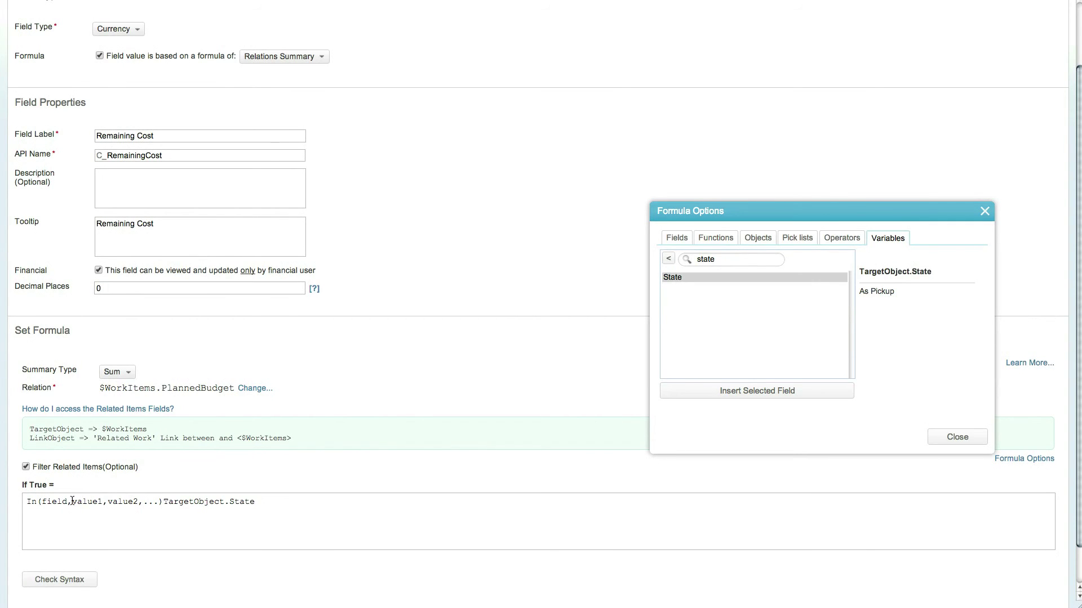
pyautogui.moveTo(72, 501); pyautogui.dragTo(103, 501)
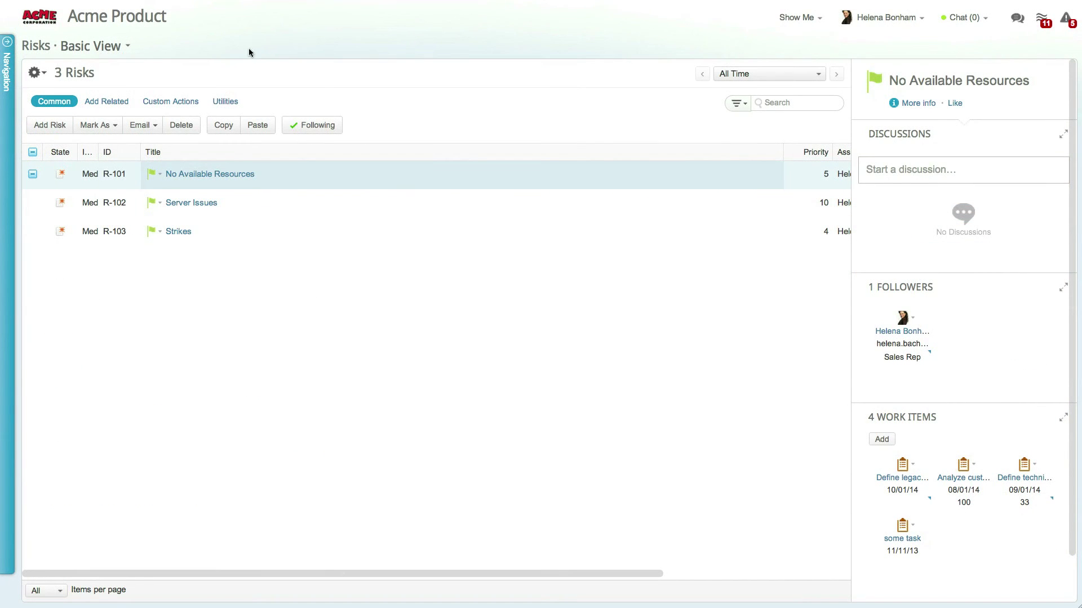
# Switch the risks list to Risk Financial and add the Remaining Cost column via Manage columns
pyautogui.click(114, 53)
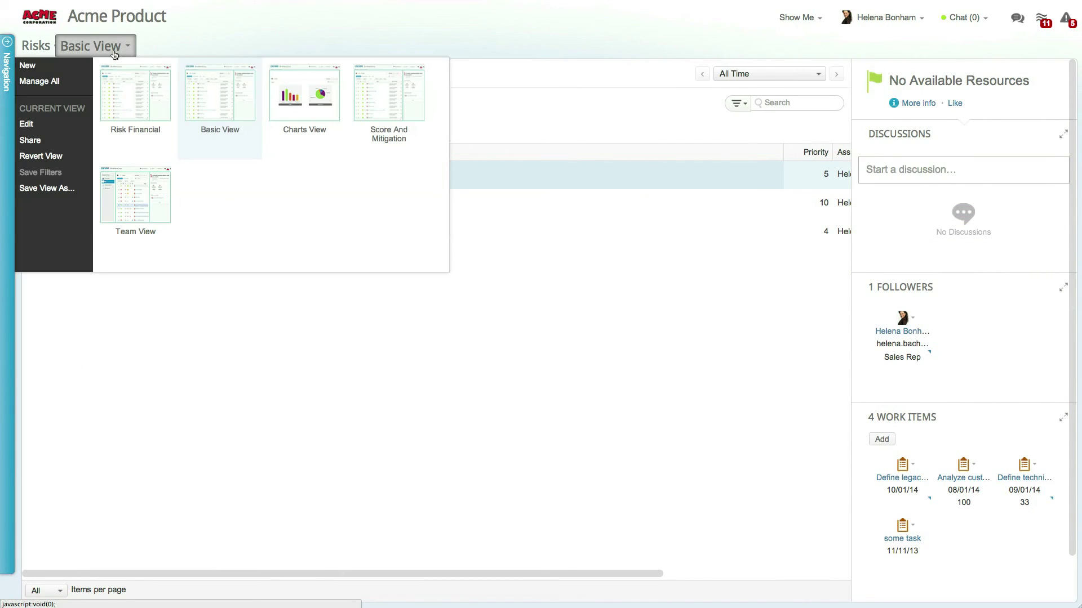
pyautogui.click(116, 96)
pyautogui.click(35, 72)
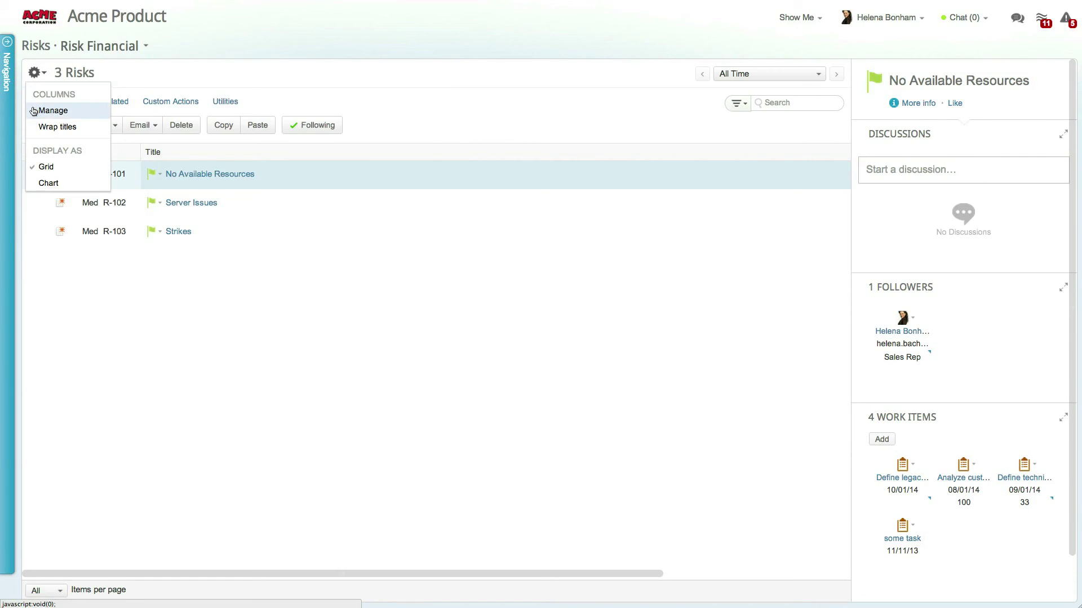
pyautogui.click(53, 110)
pyautogui.click(449, 162)
pyautogui.write('Rema')
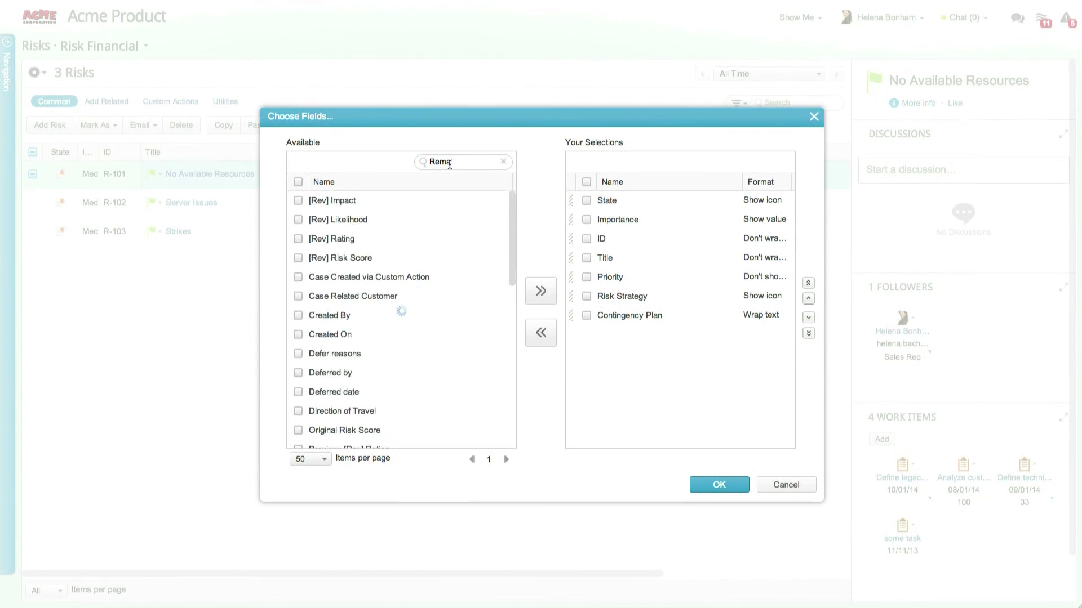
pyautogui.write('in')
pyautogui.click(383, 219)
pyautogui.click(540, 291)
pyautogui.click(706, 488)
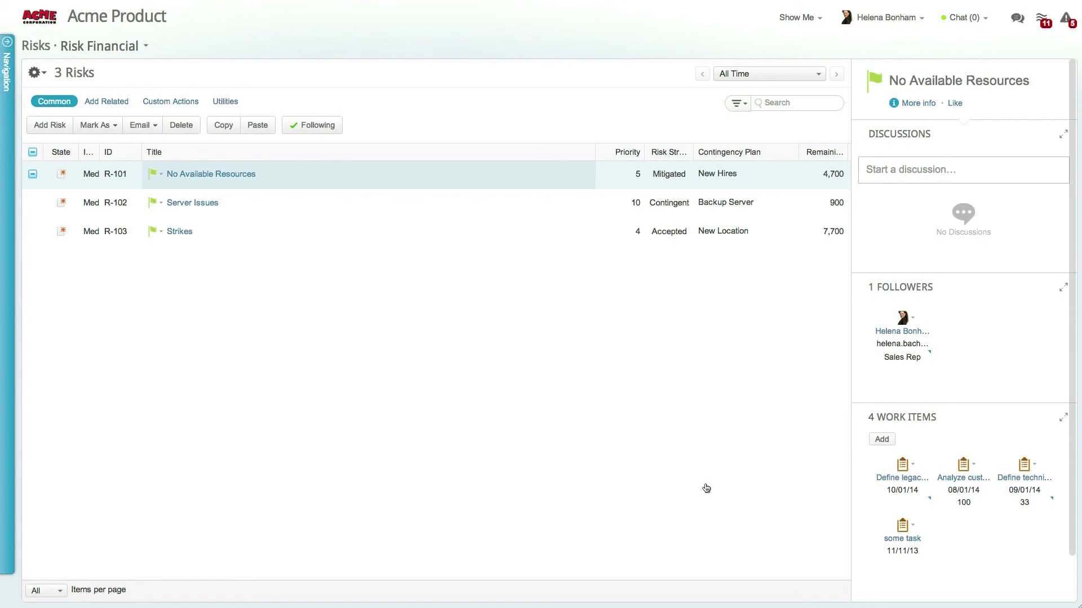
# Go to Tasks and link cases CR-1 (SSO Support) and I-201 (New Critical Issue) to Business Analysis
pyautogui.click(8, 361)
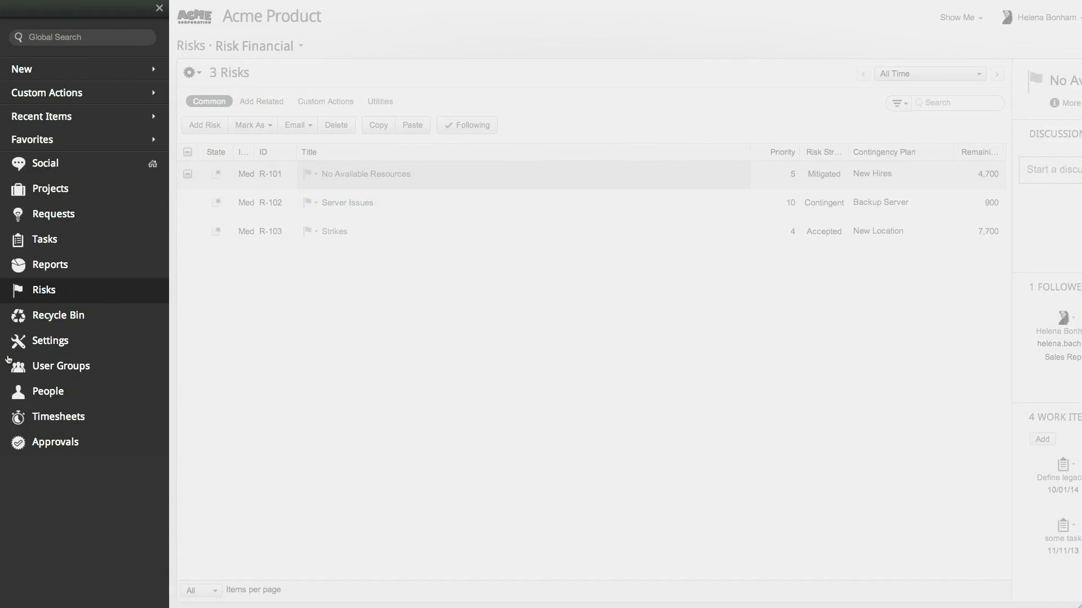
pyautogui.click(96, 246)
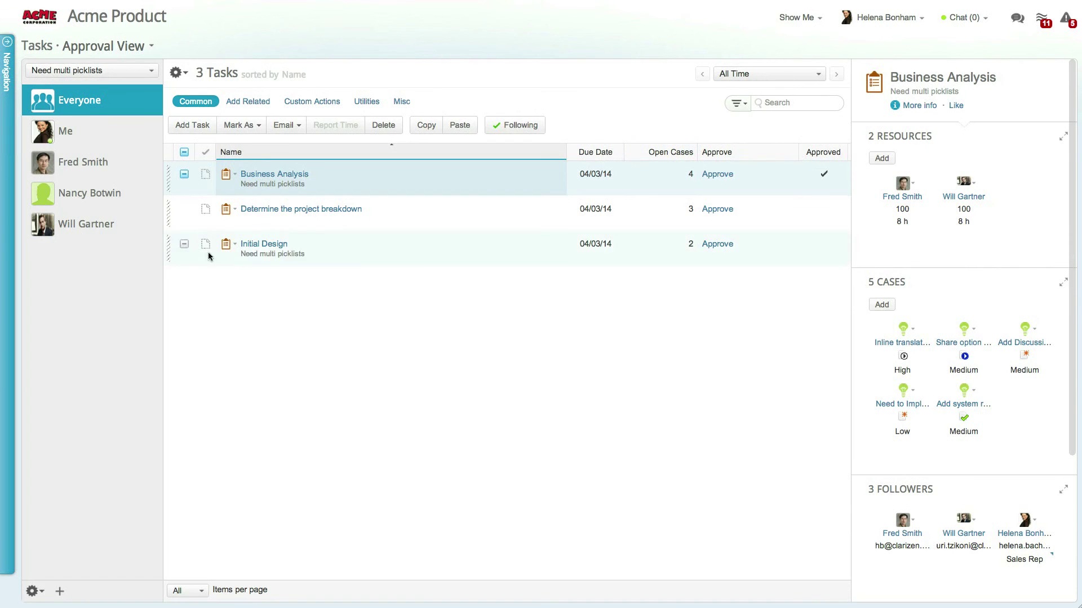
pyautogui.click(882, 304)
pyautogui.click(404, 210)
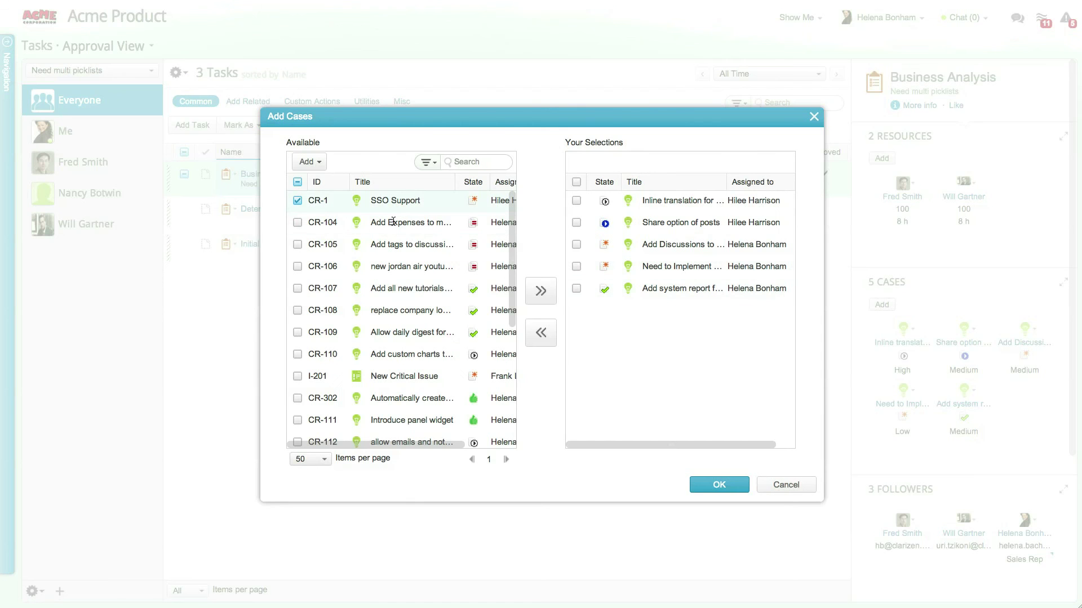
pyautogui.click(403, 374)
pyautogui.click(540, 290)
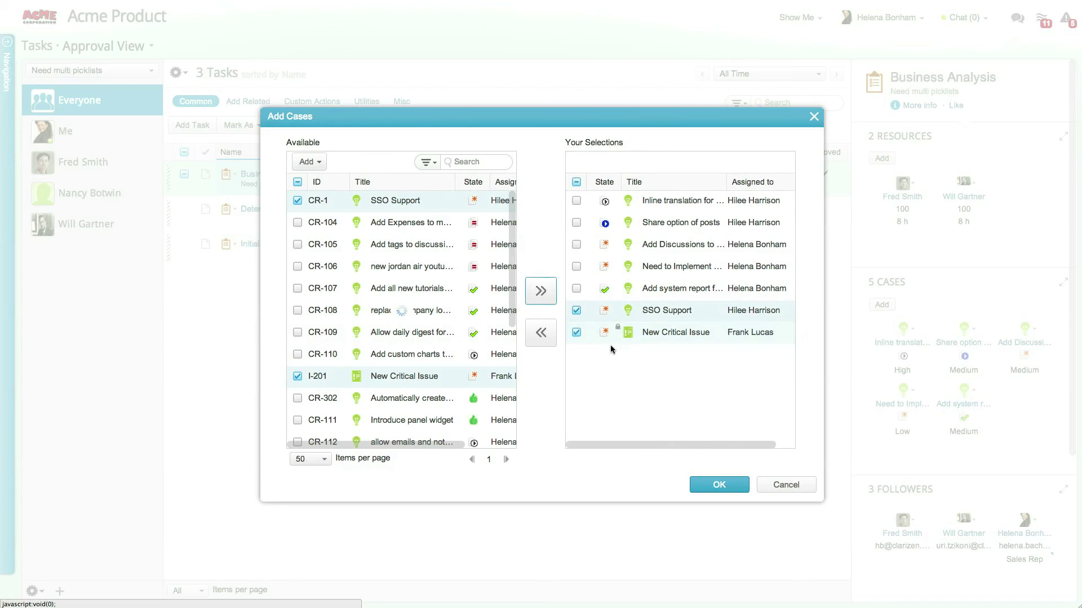
pyautogui.click(711, 487)
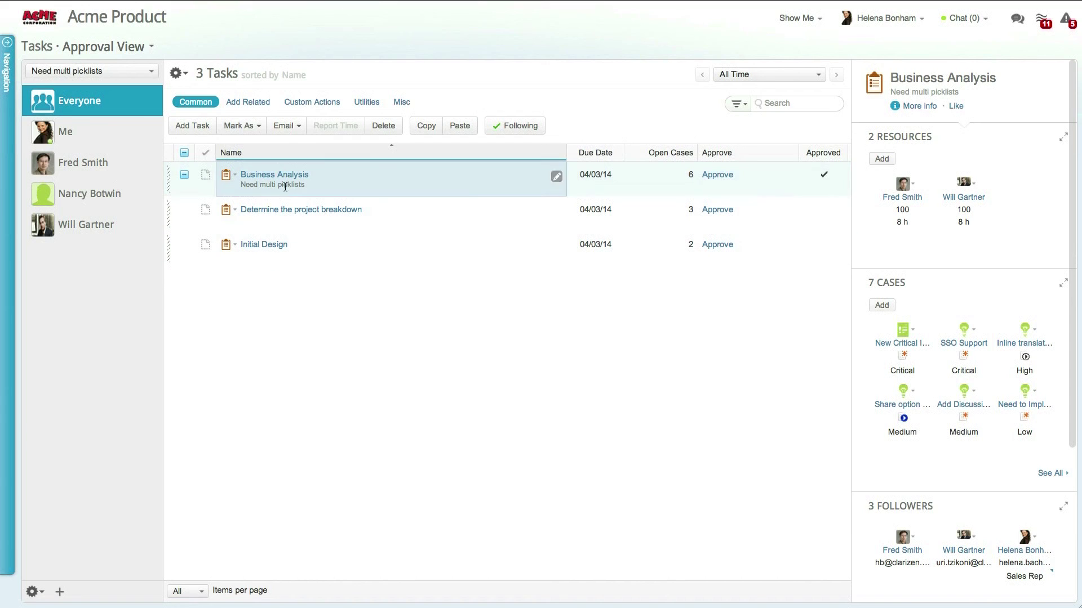
pyautogui.click(258, 126)
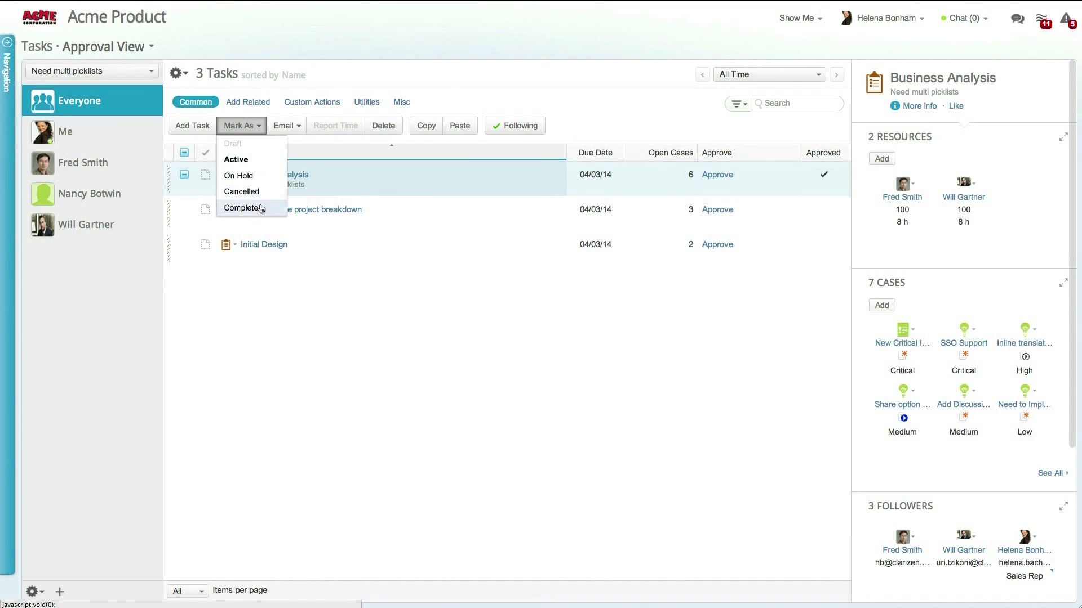
pyautogui.click(242, 208)
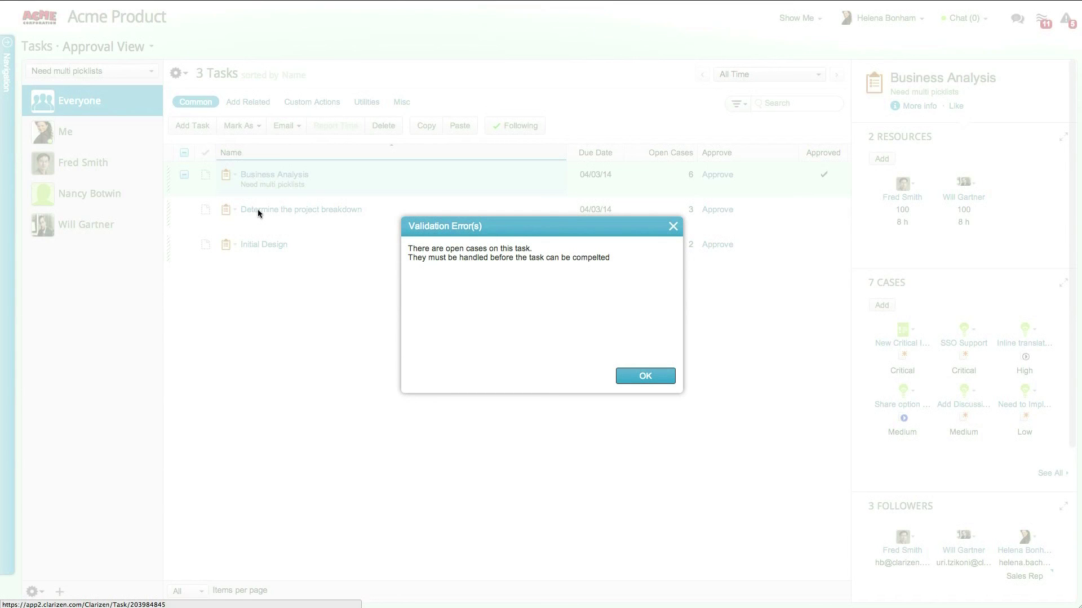
pyautogui.click(633, 374)
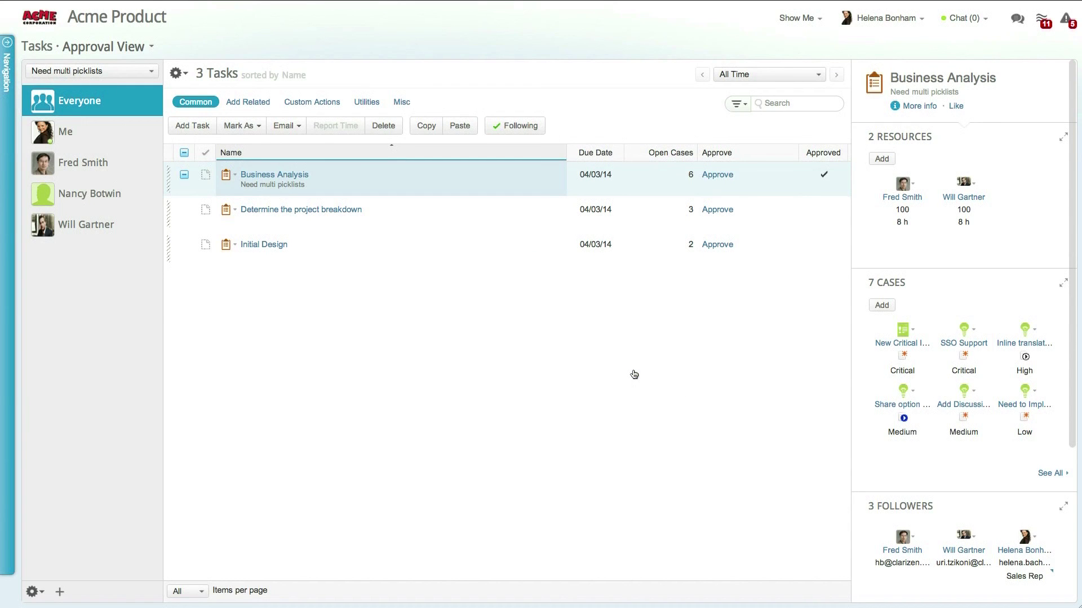